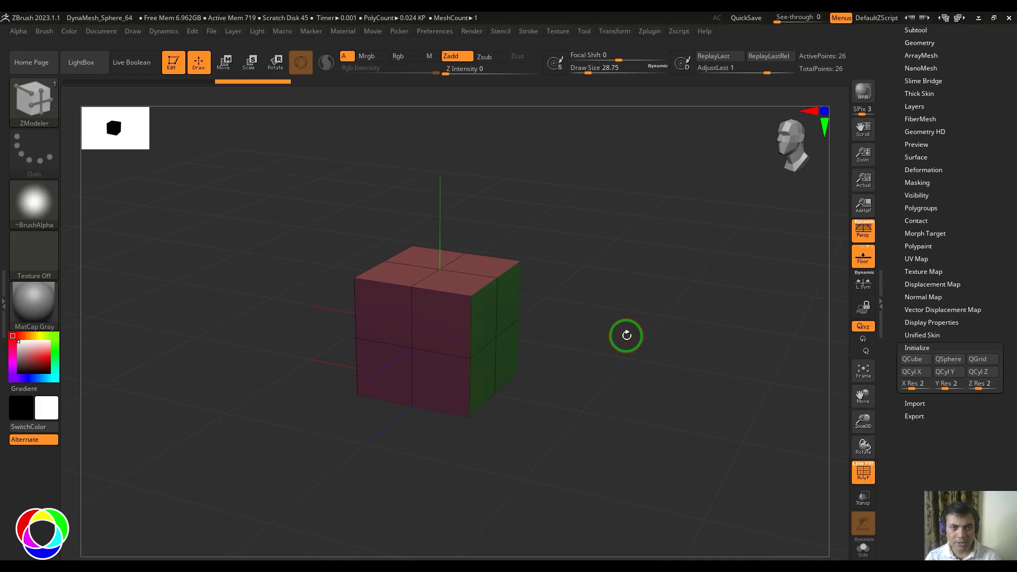
# Select the ZModeler brush from the 3D sculpting brushes.
pyautogui.moveTo(651, 328); pyautogui.dragTo(650, 330)
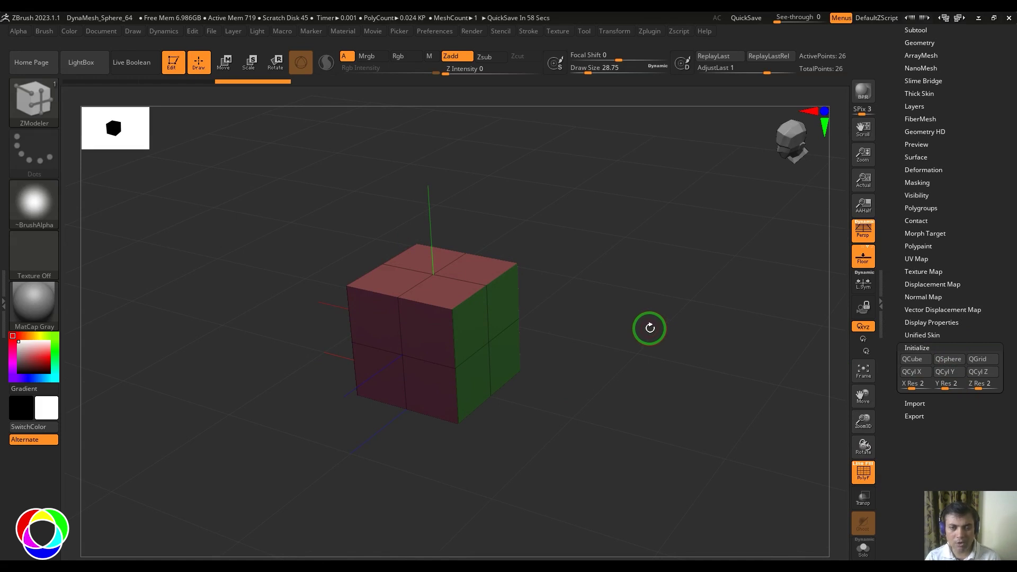
pyautogui.moveTo(649, 332)
pyautogui.mouseDown()
pyautogui.moveTo(647, 352)
pyautogui.moveTo(658, 340)
pyautogui.mouseUp()
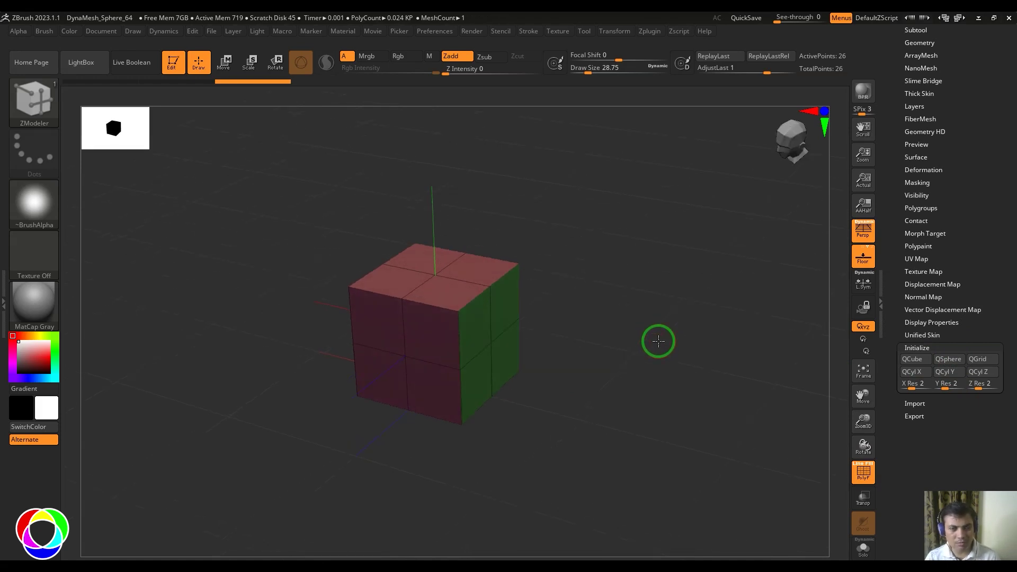
pyautogui.click(43, 110)
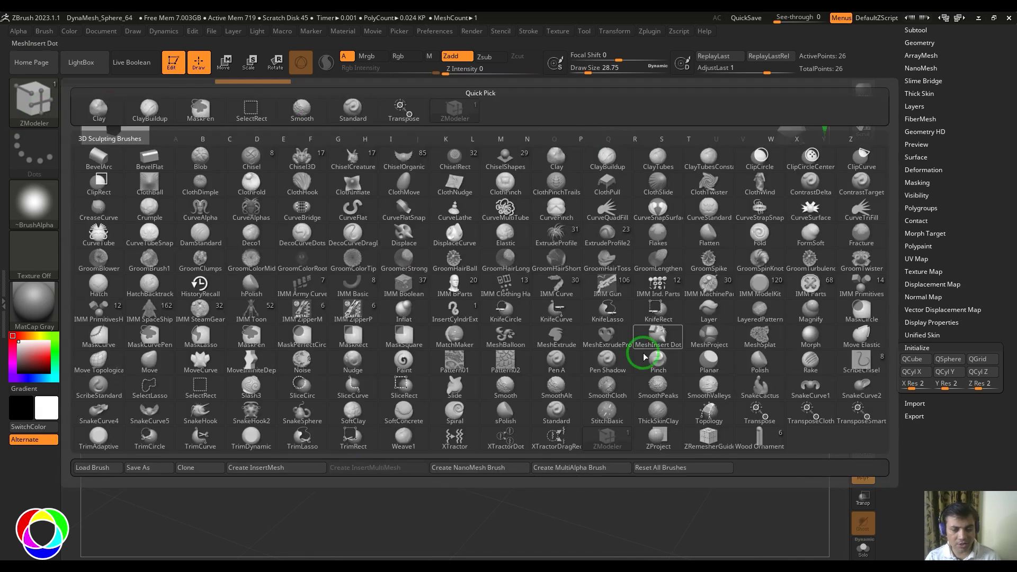
pyautogui.click(607, 444)
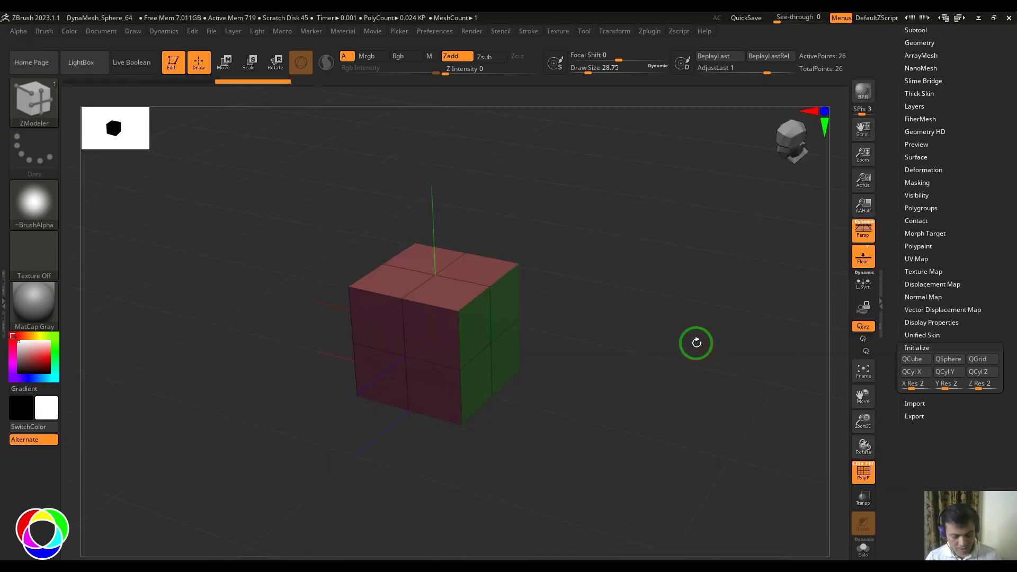
pyautogui.press('b')
pyautogui.press('z')
pyautogui.press('m')
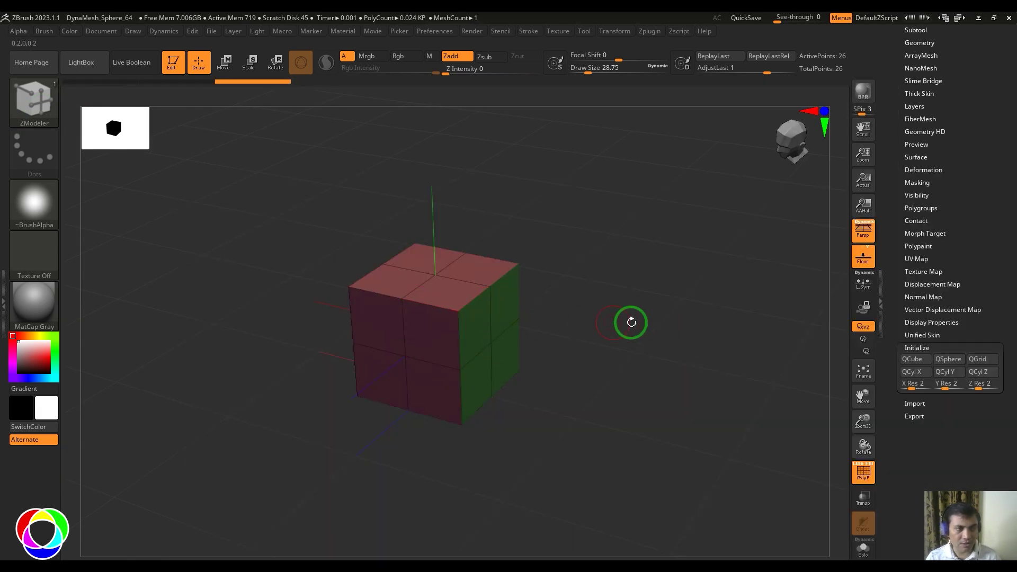
# Set the ZModeler polygon action to Bridge with Two Polys as the target, after trying Connected Polys.
pyautogui.moveTo(631, 322)
pyautogui.mouseDown()
pyautogui.moveTo(638, 313)
pyautogui.moveTo(629, 334)
pyautogui.mouseUp()
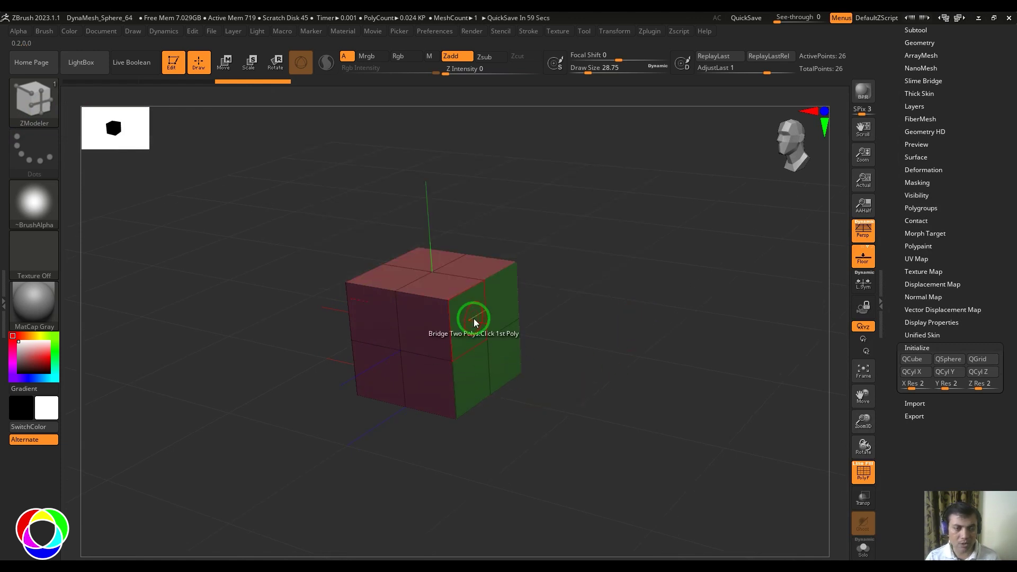
pyautogui.press('space')
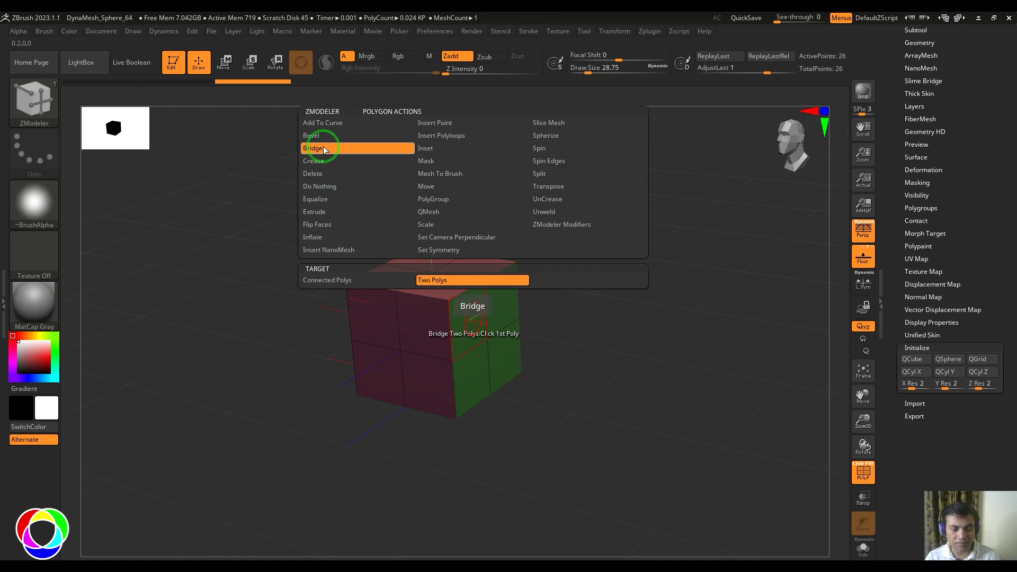
pyautogui.click(383, 280)
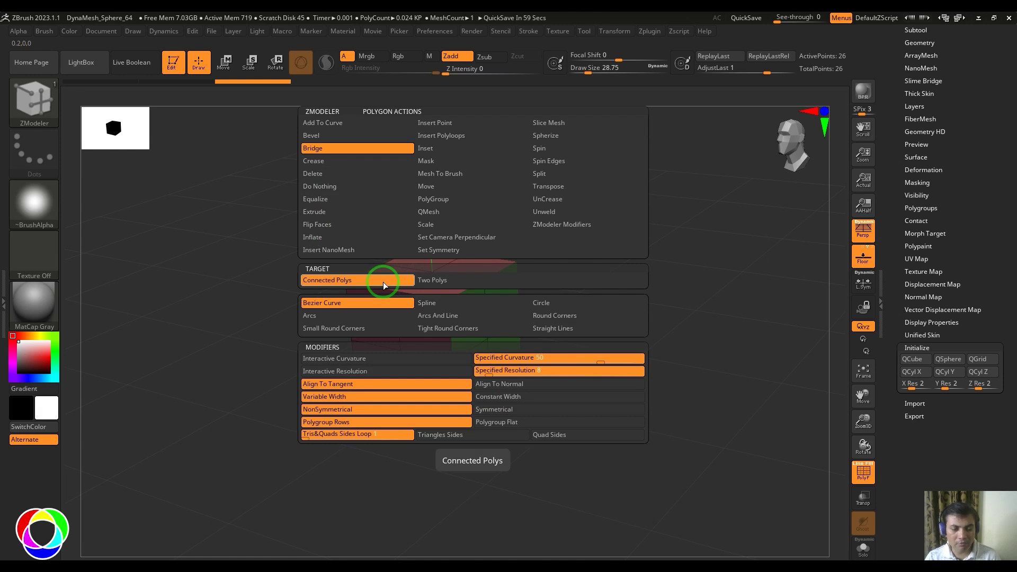
pyautogui.click(430, 280)
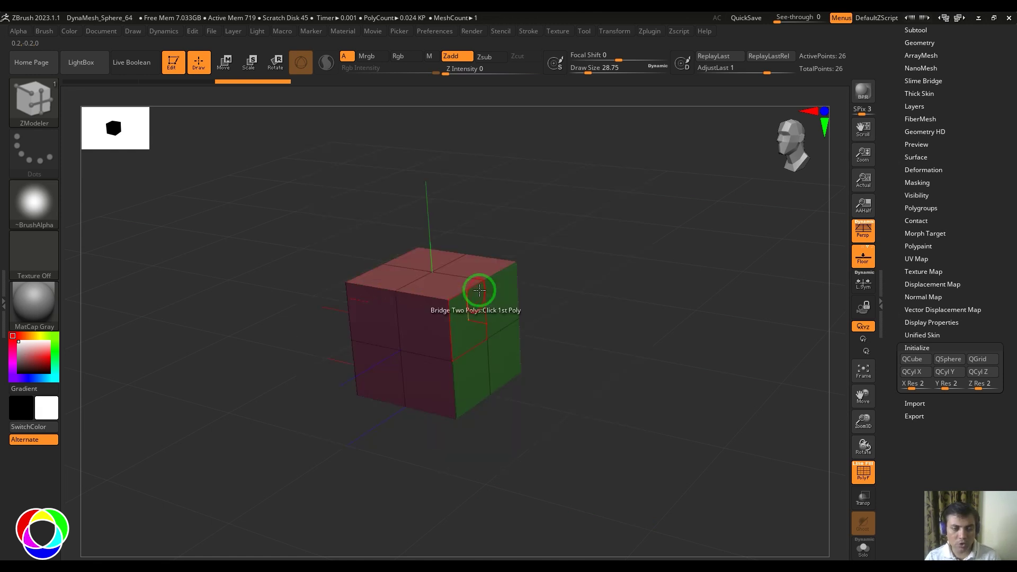
pyautogui.press('space')
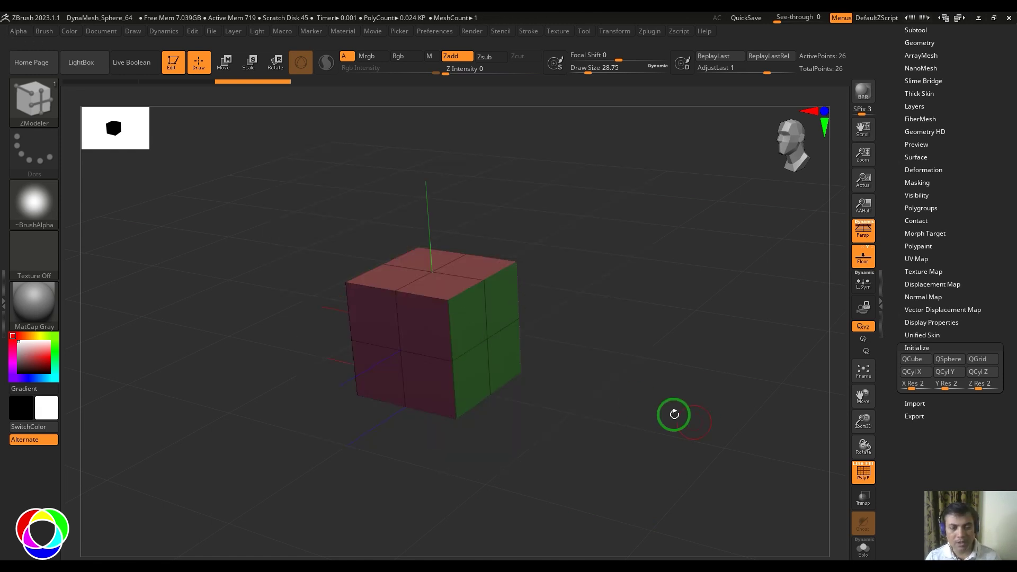
# Duplicate the cube along the X axis with the move gizmo, leaving a wide gap between the two cubes.
pyautogui.press('w')
pyautogui.moveTo(565, 390); pyautogui.dragTo(529, 392)
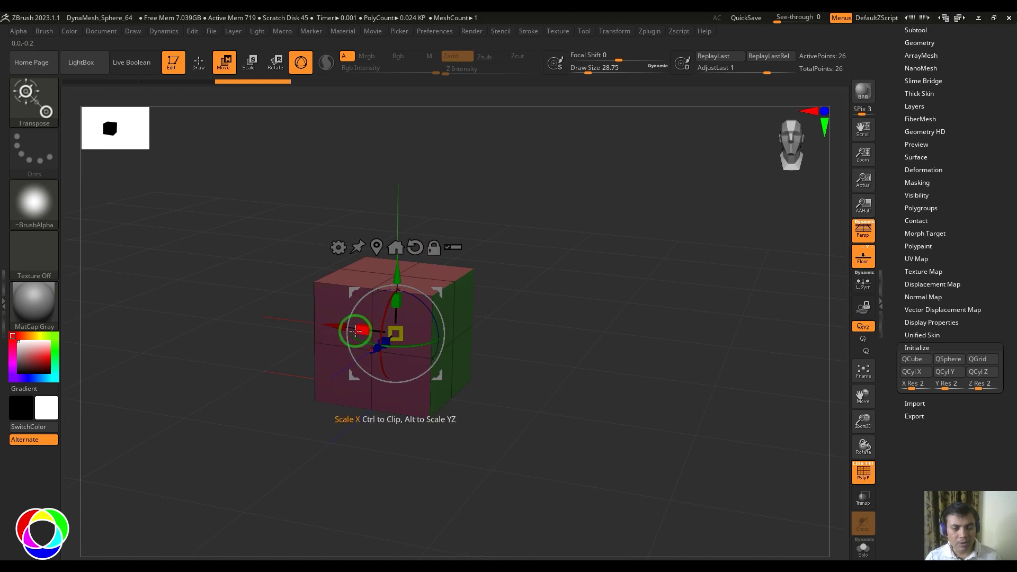
pyautogui.keyDown('ctrl'); pyautogui.moveTo(337, 325); pyautogui.dragTo(562, 380); pyautogui.keyUp('ctrl')
pyautogui.keyDown('ctrl'); pyautogui.moveTo(461, 406); pyautogui.dragTo(501, 436); pyautogui.keyUp('ctrl')
pyautogui.moveTo(503, 435)
pyautogui.mouseDown()
pyautogui.moveTo(516, 451)
pyautogui.moveTo(504, 450)
pyautogui.mouseUp()
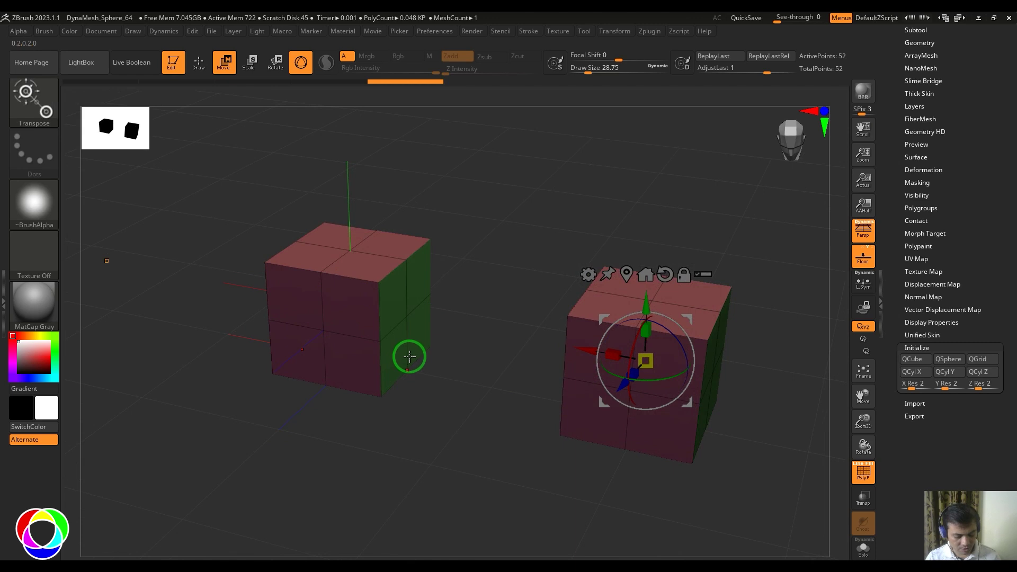
# Reactivate the ZModeler brush and bridge an upper polygon on the first cube to the facing side of the second cube.
pyautogui.press('b')
pyautogui.press('z')
pyautogui.press('m')
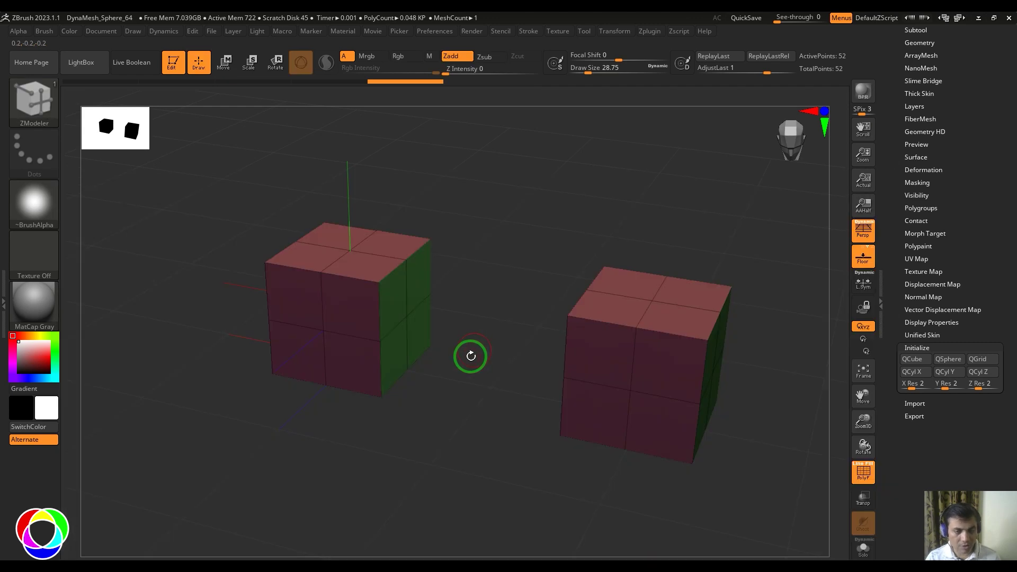
pyautogui.moveTo(470, 357); pyautogui.dragTo(423, 317)
pyautogui.press('space')
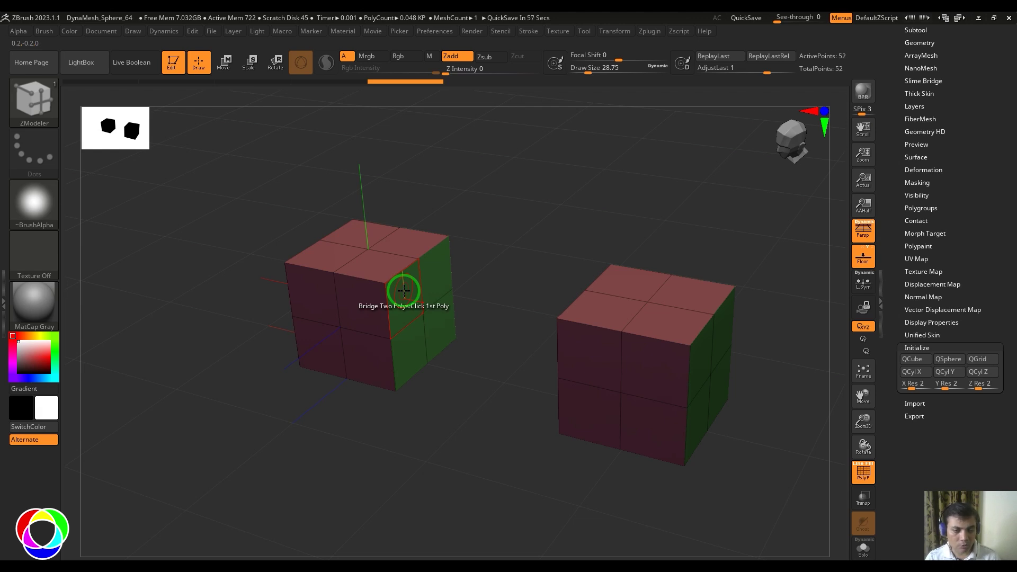
pyautogui.moveTo(484, 465); pyautogui.dragTo(515, 475)
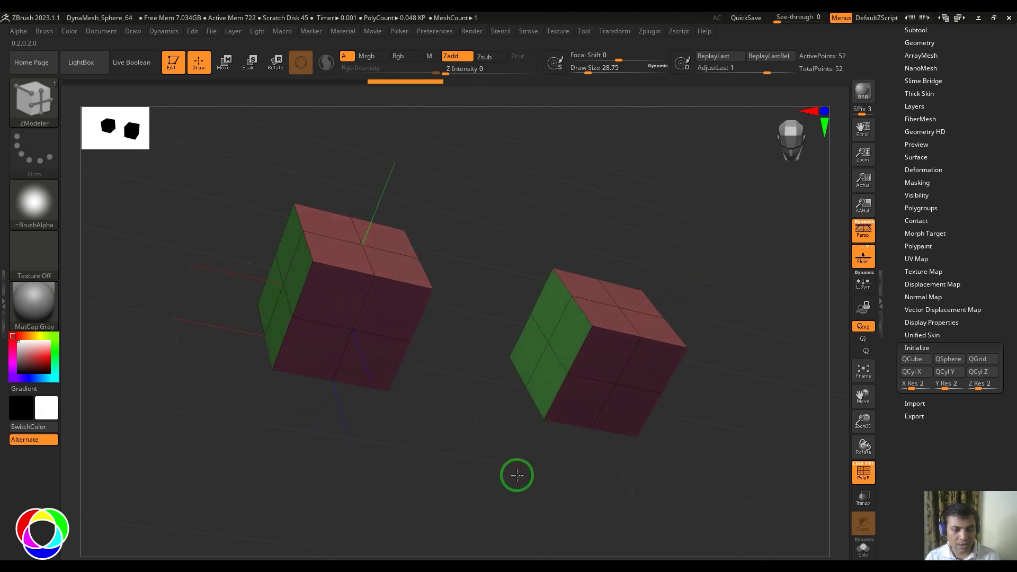
pyautogui.click(570, 334)
# Undo the bridging between the two cubes.
pyautogui.moveTo(509, 438); pyautogui.dragTo(507, 263)
pyautogui.moveTo(540, 231); pyautogui.dragTo(621, 253)
pyautogui.click(586, 261)
pyautogui.moveTo(627, 382)
pyautogui.mouseDown()
pyautogui.moveTo(542, 380)
pyautogui.moveTo(544, 322)
pyautogui.moveTo(565, 352)
pyautogui.moveTo(525, 386)
pyautogui.moveTo(468, 364)
pyautogui.moveTo(475, 397)
pyautogui.moveTo(493, 399)
pyautogui.mouseUp()
pyautogui.press('ctrl')
pyautogui.hotkey('ctrl', 'z')
# Bridge both upper pairs of polygons on the facing sides of the two cubes.
pyautogui.click(425, 266)
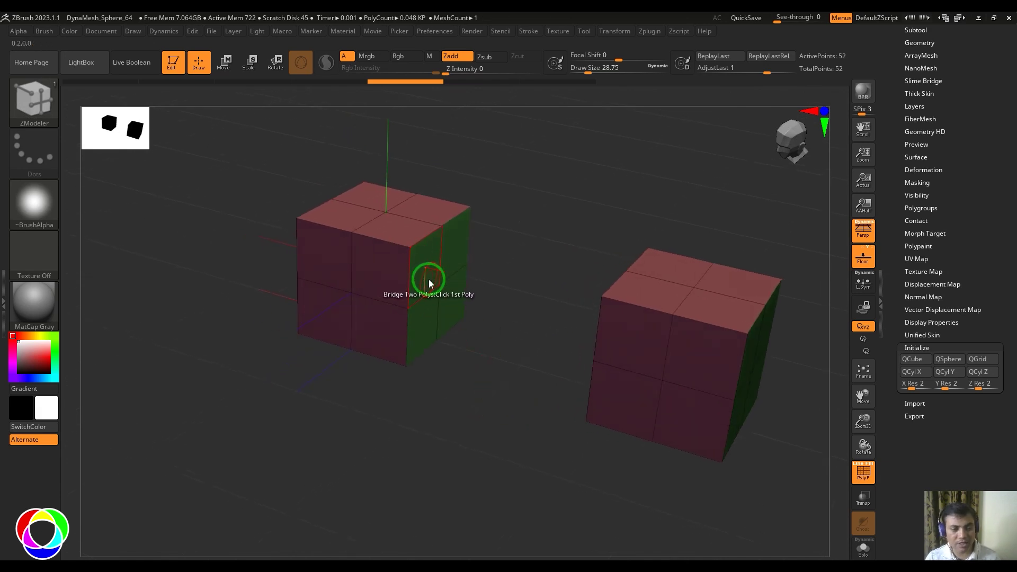
pyautogui.click(457, 249)
pyautogui.moveTo(485, 318); pyautogui.dragTo(521, 324)
pyautogui.click(646, 301)
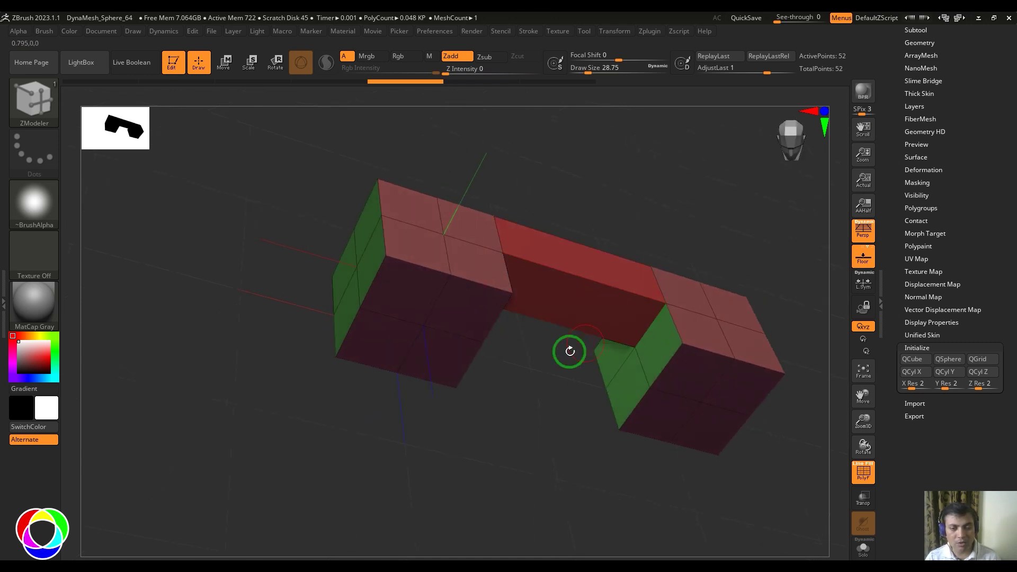
pyautogui.moveTo(570, 352); pyautogui.dragTo(522, 344)
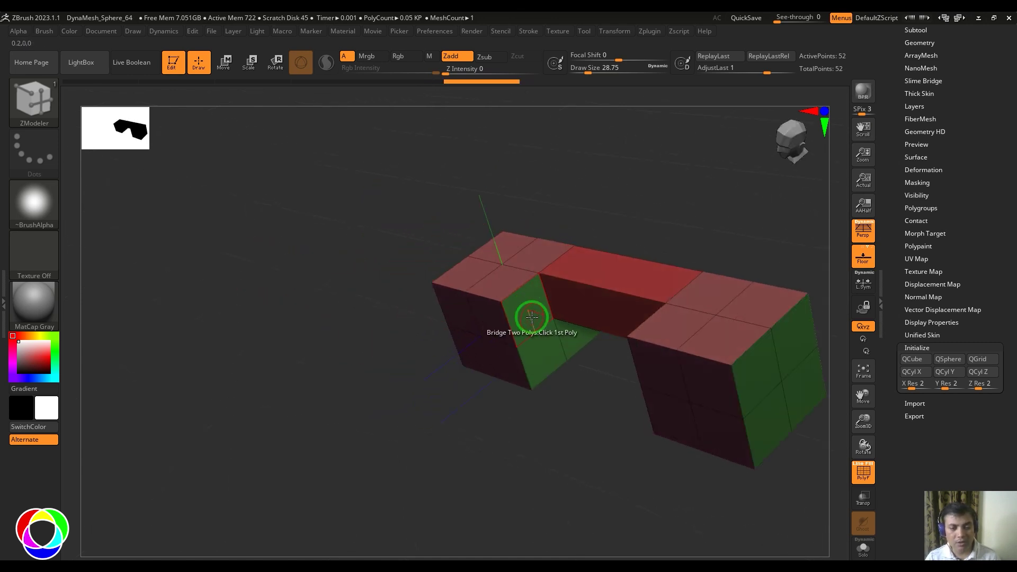
pyautogui.moveTo(609, 398); pyautogui.dragTo(602, 420)
pyautogui.click(711, 348)
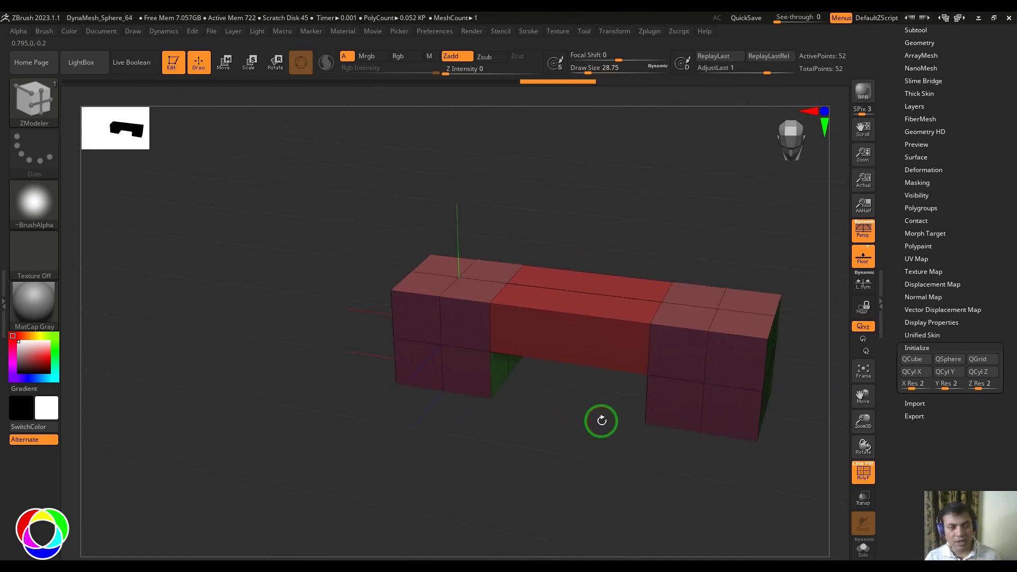
# Undo the bridges and the cube duplication.
pyautogui.hotkey('ctrl', 'z')
pyautogui.hotkey('ctrl', 'z')
pyautogui.hotkey('ctrl', 'z')
pyautogui.hotkey('ctrl', 'z')
pyautogui.hotkey('ctrl', 'z')
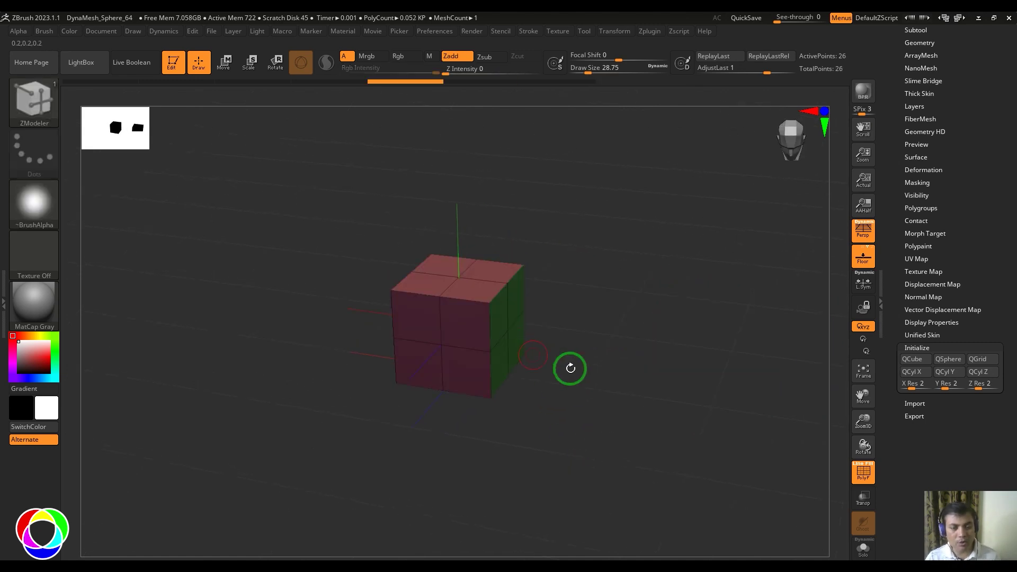
# Set Bridge to Connected Polys with a Bezier Curve, Interactive Curvature and Interactive Resolution.
pyautogui.press('space')
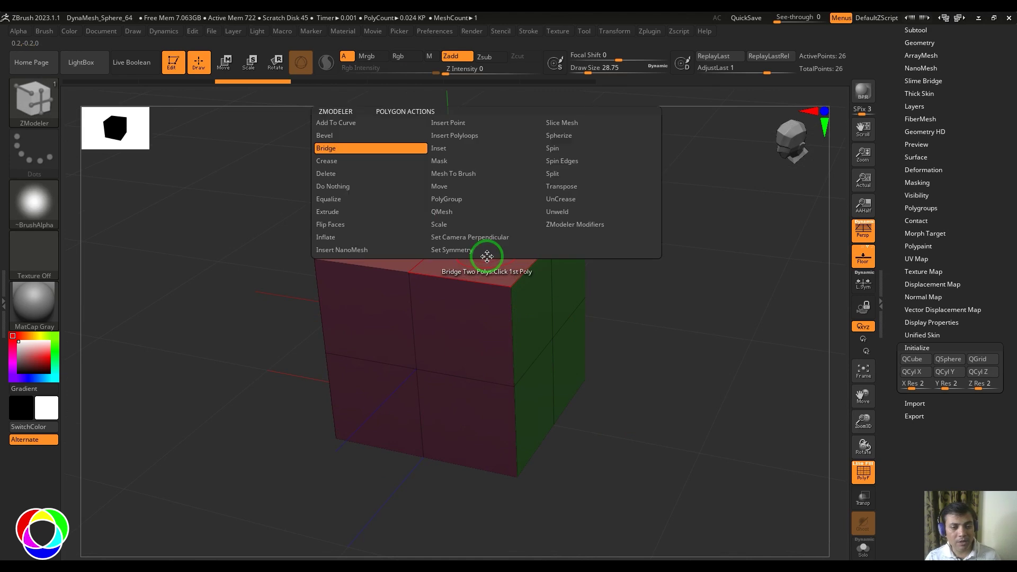
pyautogui.click(395, 278)
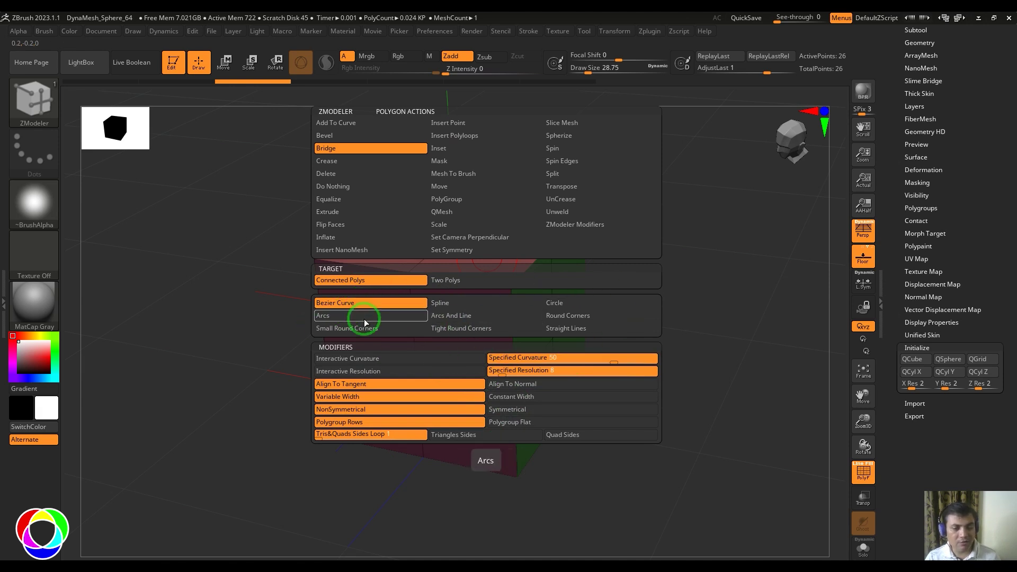
pyautogui.click(384, 363)
pyautogui.click(384, 371)
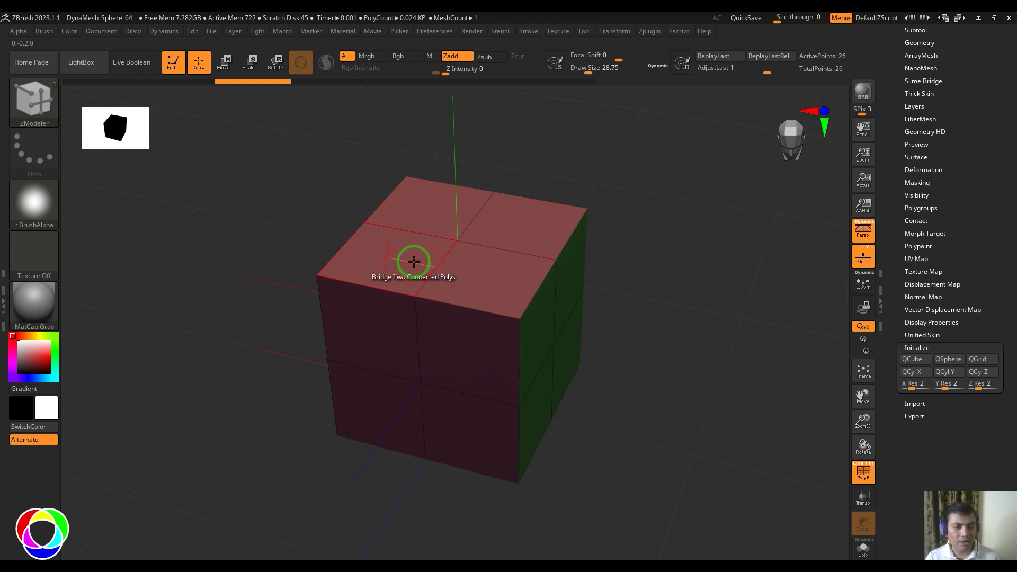
# Try interactive bridges between the connected front polygons on the cube's top face, undoing each attempt.
pyautogui.moveTo(471, 276); pyautogui.dragTo(627, 249)
pyautogui.hotkey('ctrl', 'z')
pyautogui.hotkey('ctrl', 'z')
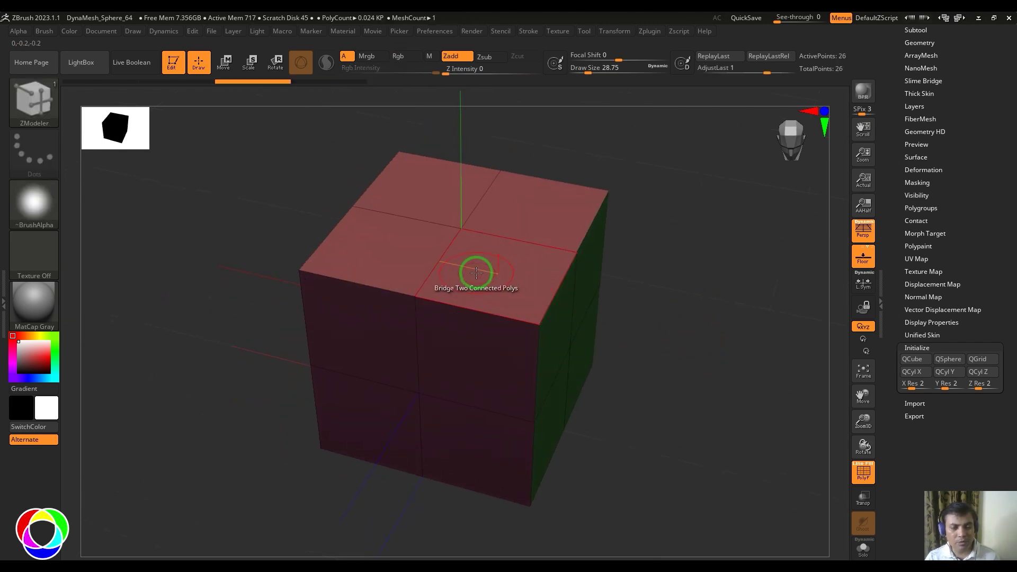
pyautogui.moveTo(521, 279); pyautogui.dragTo(633, 336)
pyautogui.hotkey('ctrl', 'z')
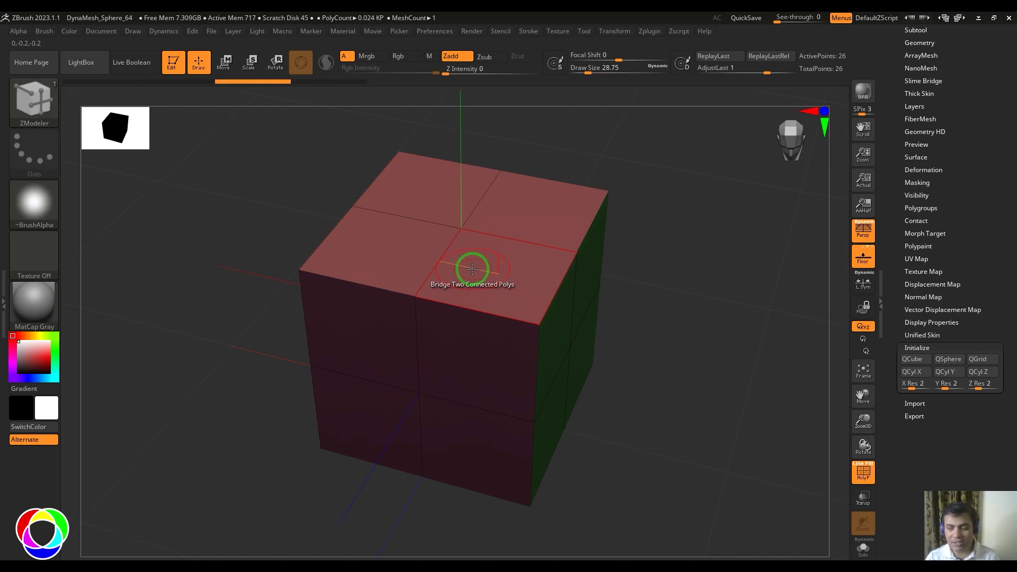
pyautogui.moveTo(471, 267); pyautogui.dragTo(540, 290)
pyautogui.hotkey('ctrl', 'z')
# Set Specified Curvature 50 and Specified Resolution 8, and bridge the two connected front polygons on the cube's top face.
pyautogui.press('space')
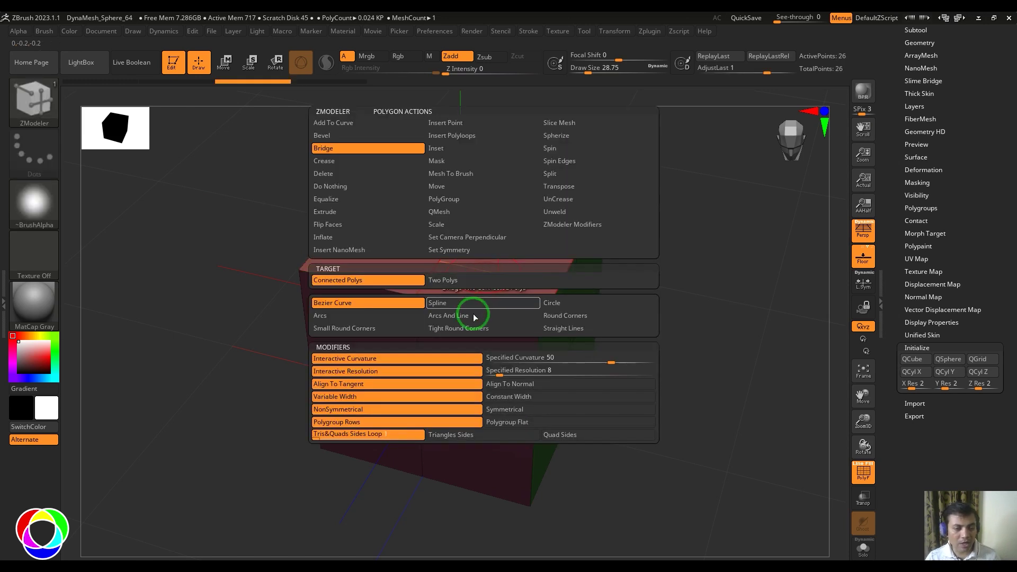
pyautogui.click(505, 358)
pyautogui.click(506, 370)
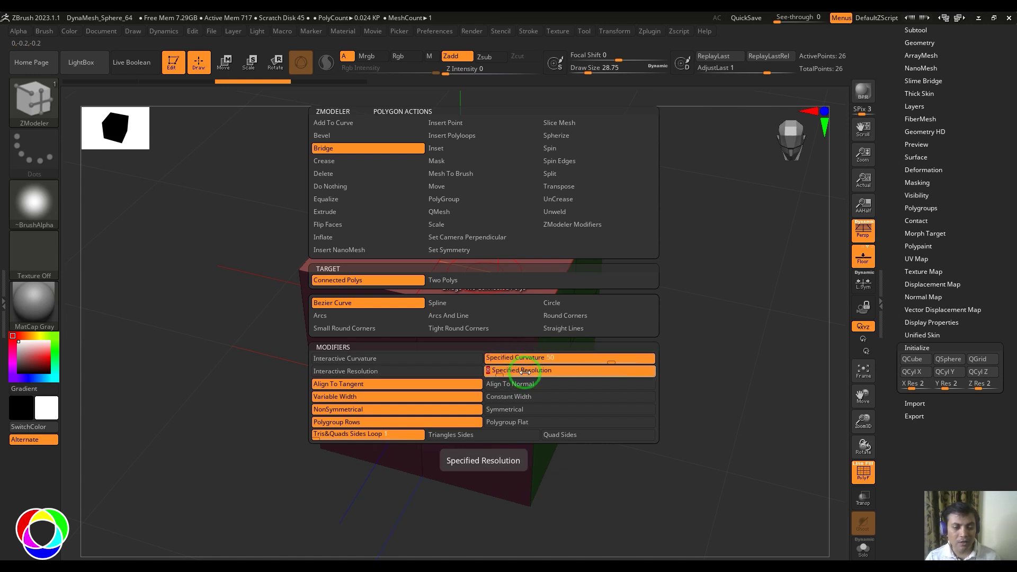
pyautogui.click(477, 274)
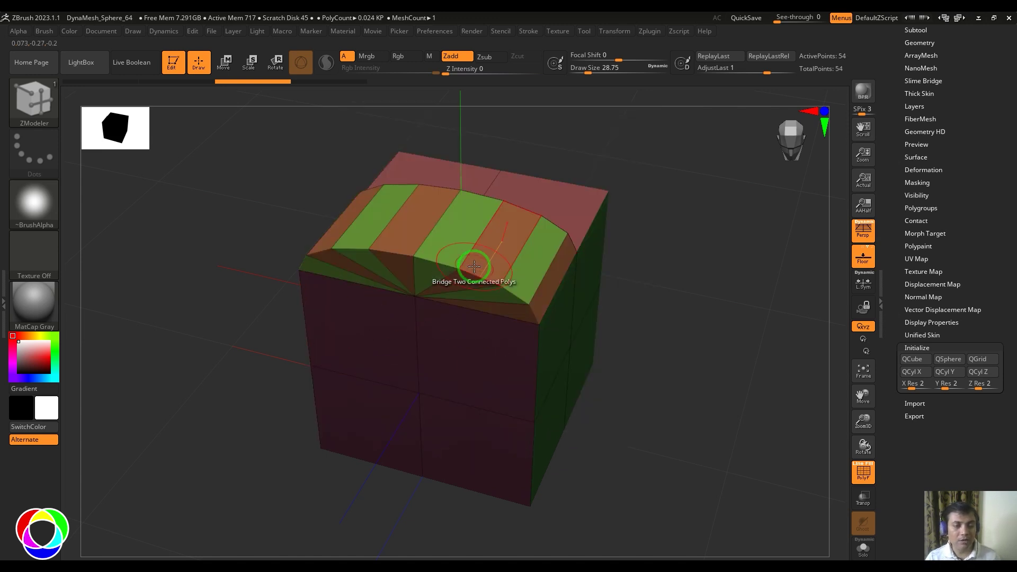
pyautogui.moveTo(607, 331); pyautogui.dragTo(640, 375)
# Set the Bridge curve type to Spline and bridge the two remaining connected polygons on the cube's top face.
pyautogui.press('space')
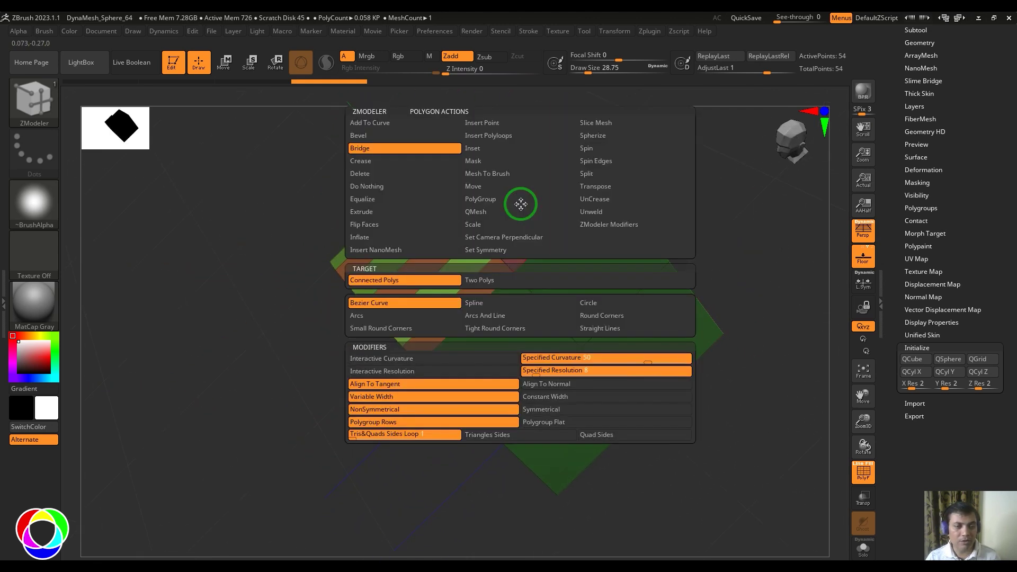
pyautogui.click(488, 304)
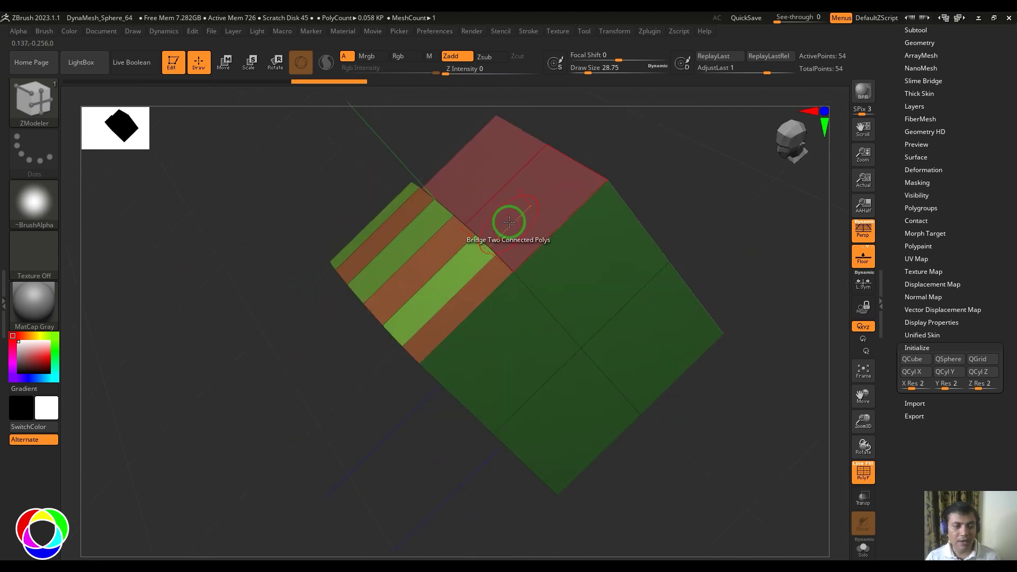
pyautogui.click(507, 204)
pyautogui.moveTo(675, 244); pyautogui.dragTo(623, 297)
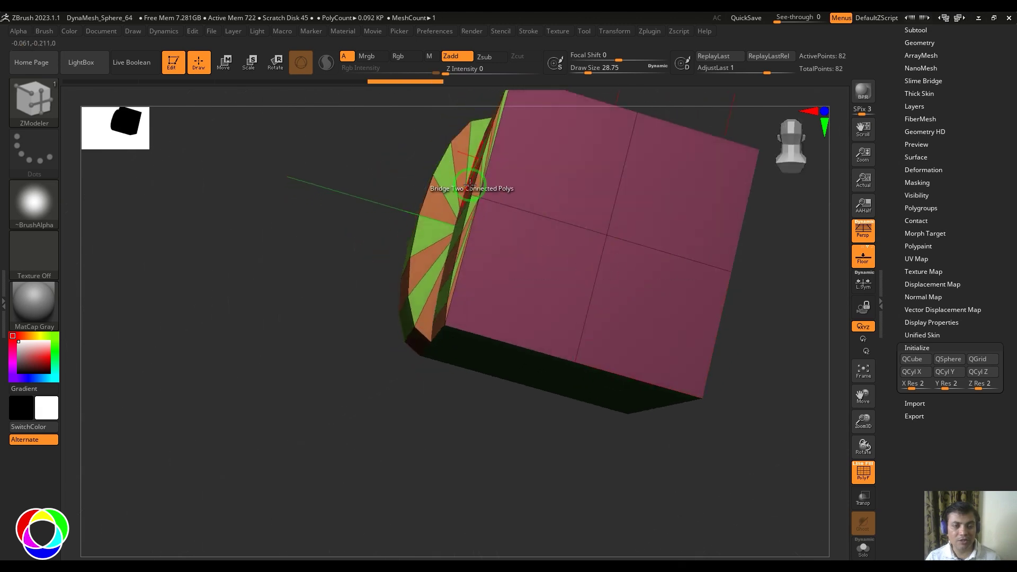
# Undo both curved bridges on the cube's top face.
pyautogui.moveTo(310, 404); pyautogui.dragTo(423, 379)
pyautogui.hotkey('ctrl', 'z')
pyautogui.hotkey('ctrl', 'z')
# Duplicate the cube repeatedly along the X axis with the move gizmo to make an evenly spaced row of six cubes.
pyautogui.press('w')
pyautogui.moveTo(668, 426); pyautogui.dragTo(696, 384)
pyautogui.moveTo(696, 384); pyautogui.dragTo(504, 370)
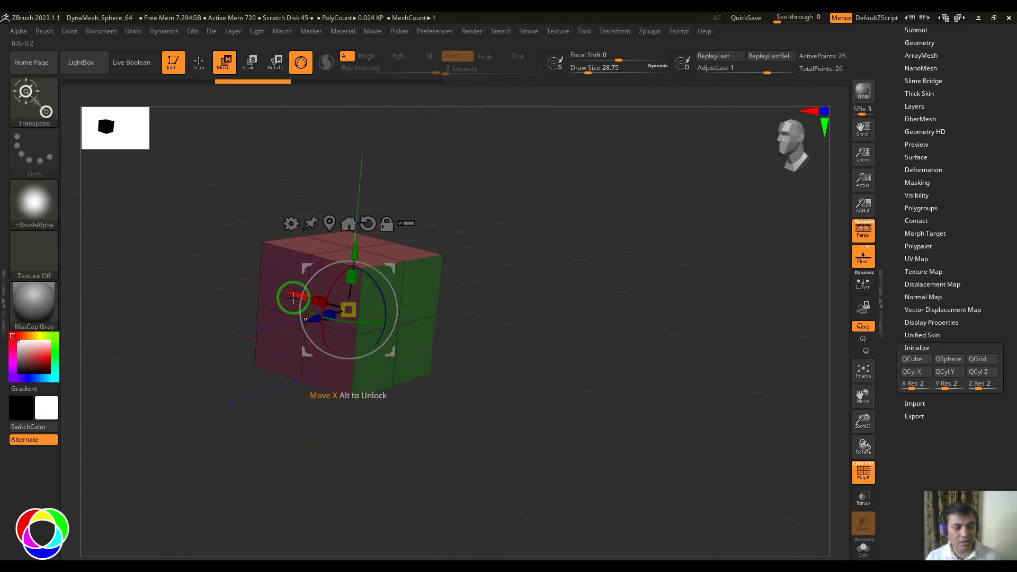
pyautogui.keyDown('ctrl'); pyautogui.moveTo(294, 295); pyautogui.dragTo(431, 368); pyautogui.keyUp('ctrl')
pyautogui.moveTo(621, 430); pyautogui.dragTo(566, 413)
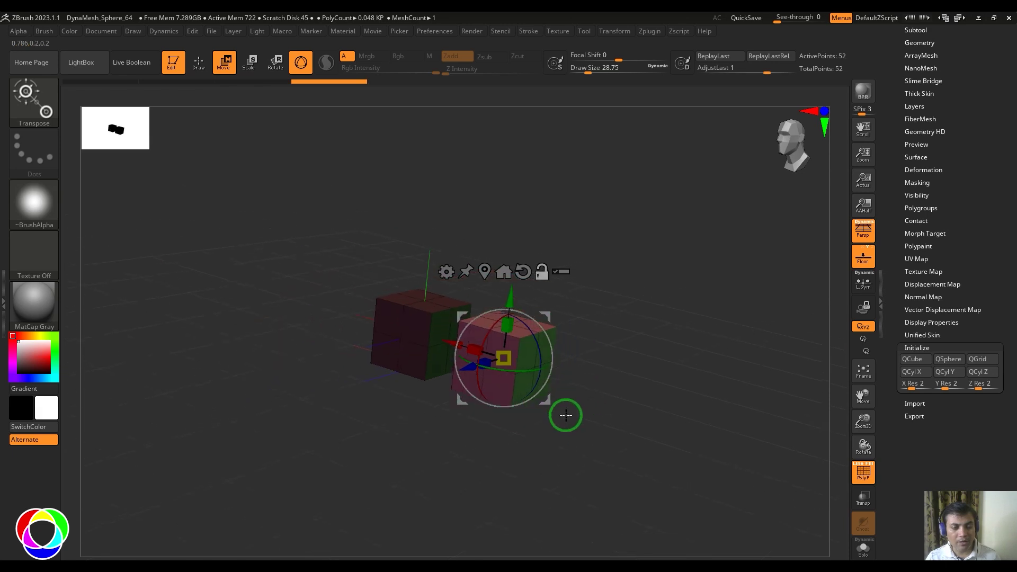
pyautogui.keyDown('ctrl'); pyautogui.moveTo(447, 343); pyautogui.dragTo(426, 397); pyautogui.keyUp('ctrl')
pyautogui.keyDown('ctrl'); pyautogui.moveTo(479, 312); pyautogui.dragTo(641, 434); pyautogui.keyUp('ctrl')
pyautogui.keyDown('ctrl'); pyautogui.moveTo(529, 440); pyautogui.dragTo(423, 395); pyautogui.keyUp('ctrl')
pyautogui.moveTo(405, 387)
pyautogui.keyDown('alt'); pyautogui.mouseDown()
pyautogui.moveTo(428, 413)
pyautogui.moveTo(525, 454)
pyautogui.mouseUp(); pyautogui.keyUp('alt')
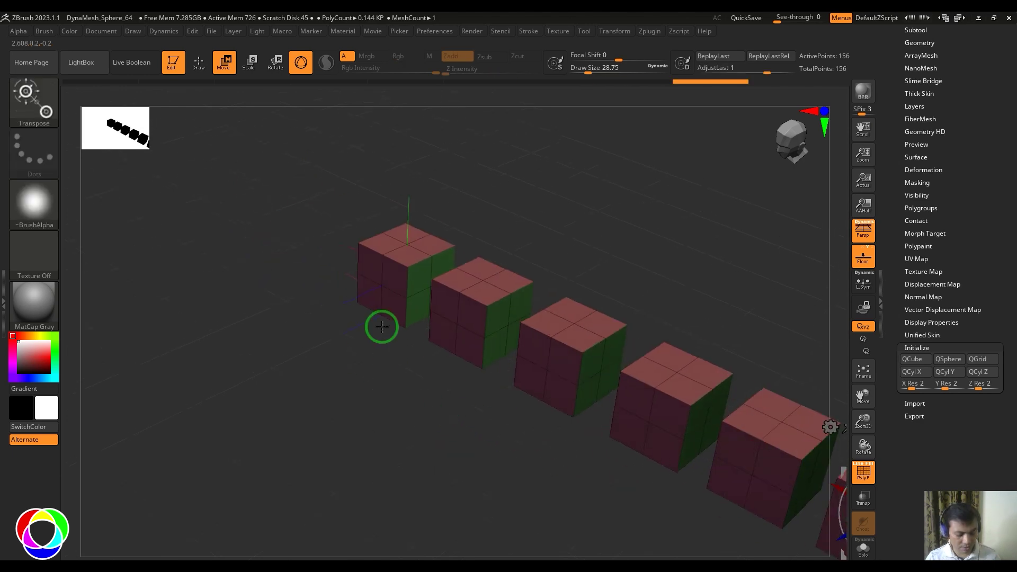
# Switch back to the ZModeler brush for editing the row of cubes.
pyautogui.press('b')
pyautogui.press('z')
pyautogui.press('m')
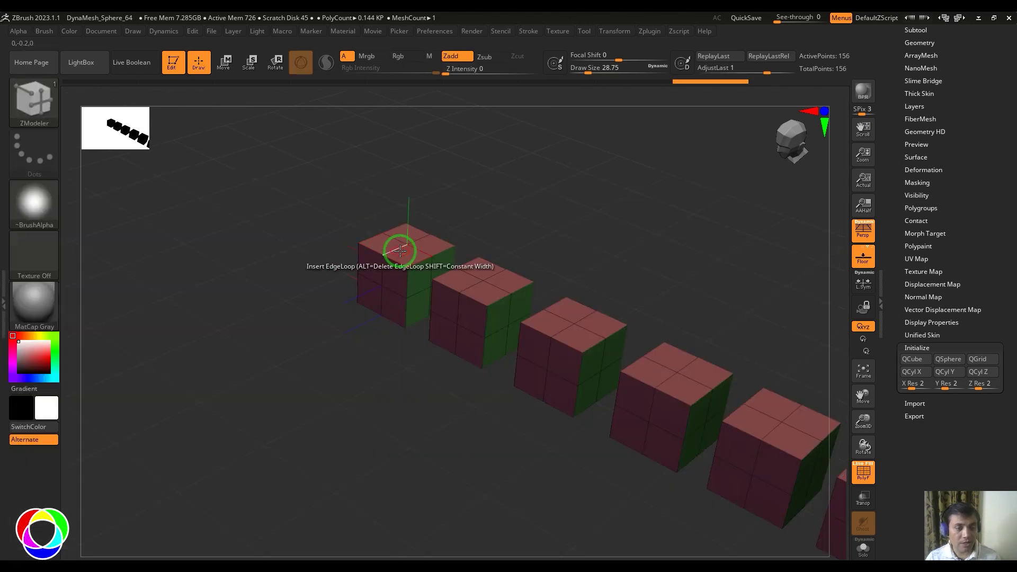
# Bridge two connected top polygons on the first cube with the Bezier Curve type and on the second cube with Spline.
pyautogui.press('space')
pyautogui.click(274, 300)
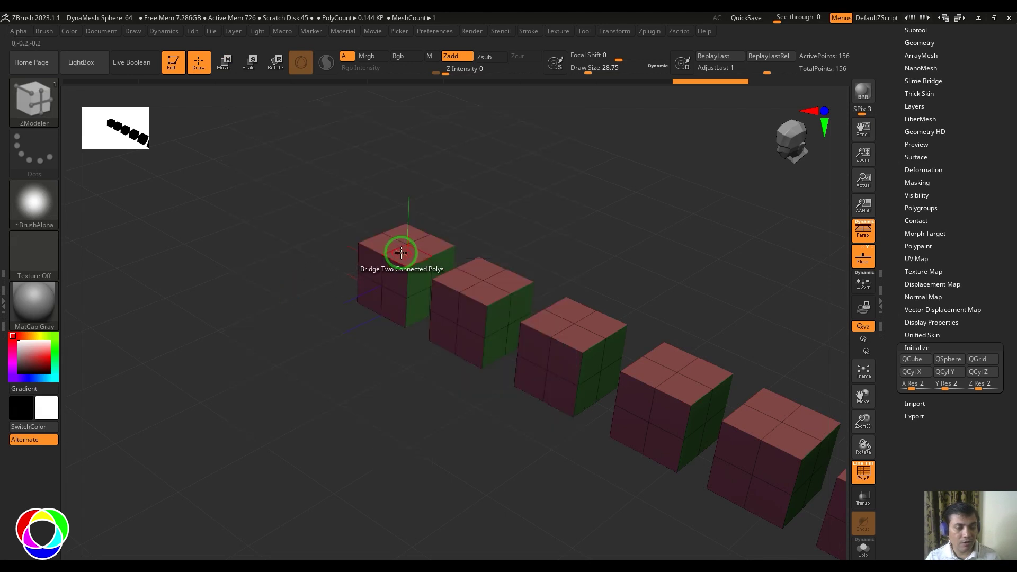
pyautogui.click(401, 250)
pyautogui.click(486, 288)
pyautogui.press('space')
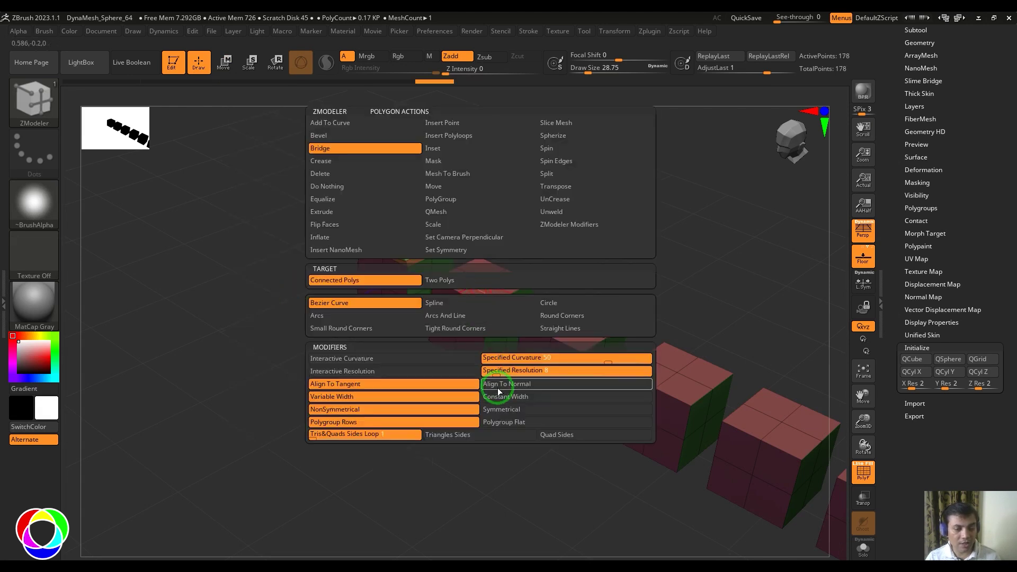
pyautogui.click(440, 302)
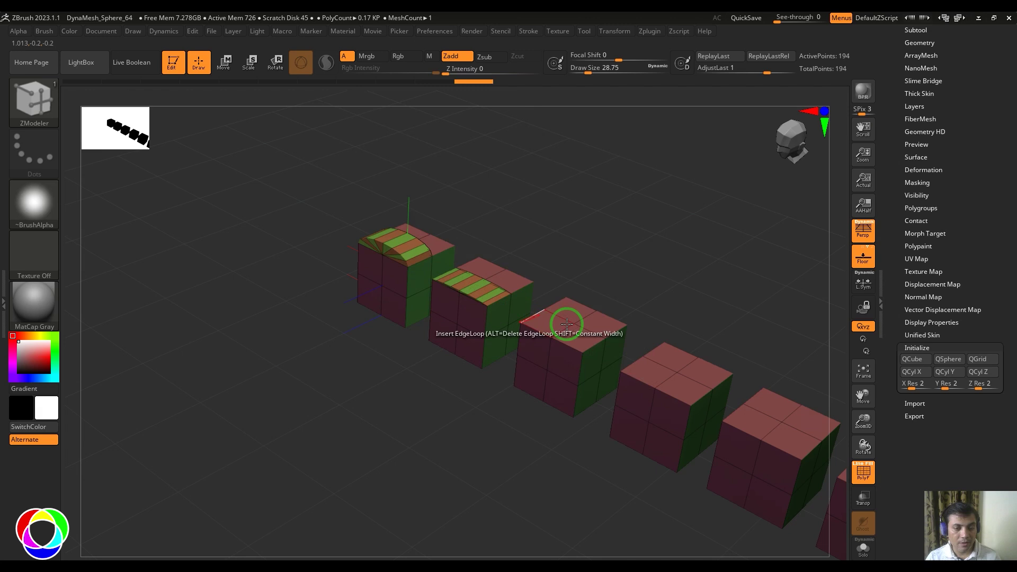
# Bridge two connected top polygons on the third cube with the Circle curve type and on the fourth cube with Arcs.
pyautogui.press('space')
pyautogui.press('space')
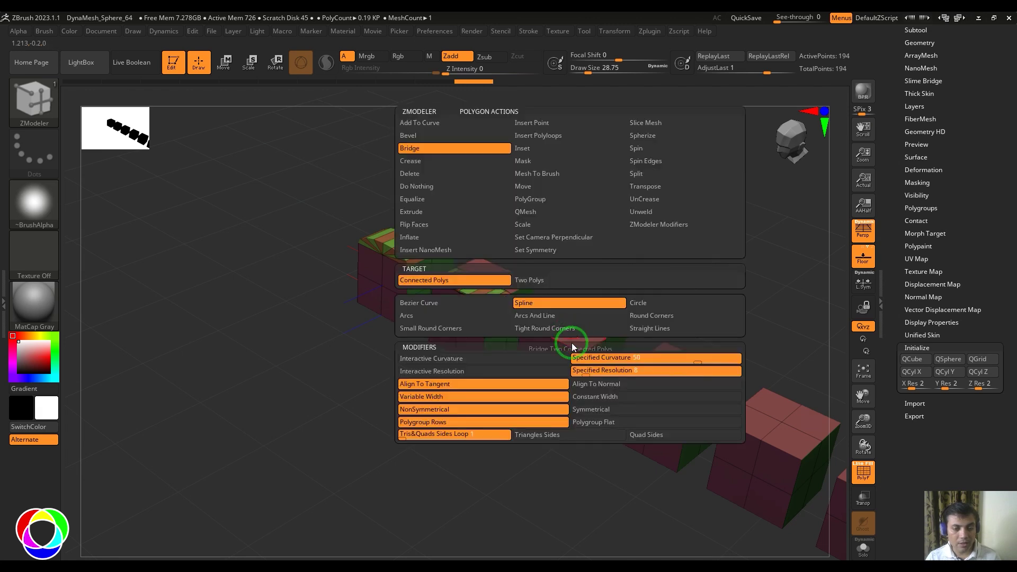
pyautogui.click(636, 304)
pyautogui.keyDown('alt'); pyautogui.moveTo(505, 421); pyautogui.dragTo(399, 416); pyautogui.keyUp('alt')
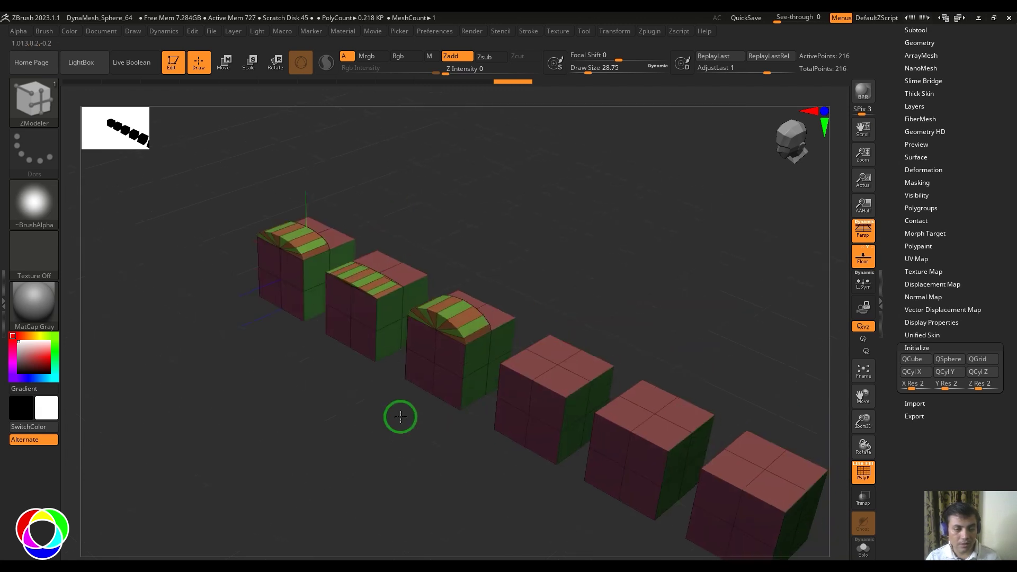
pyautogui.press('space')
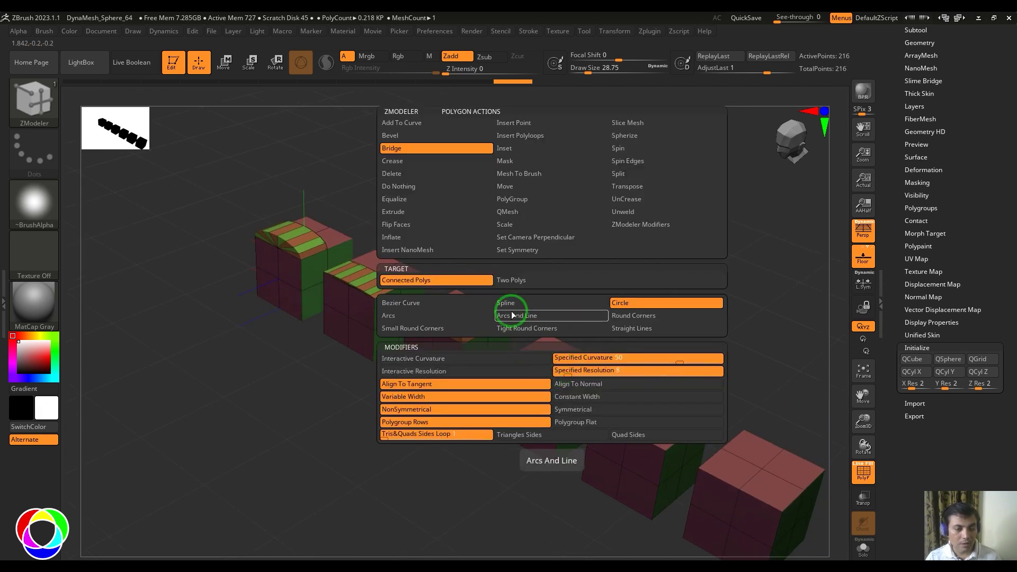
pyautogui.click(443, 316)
pyautogui.click(553, 378)
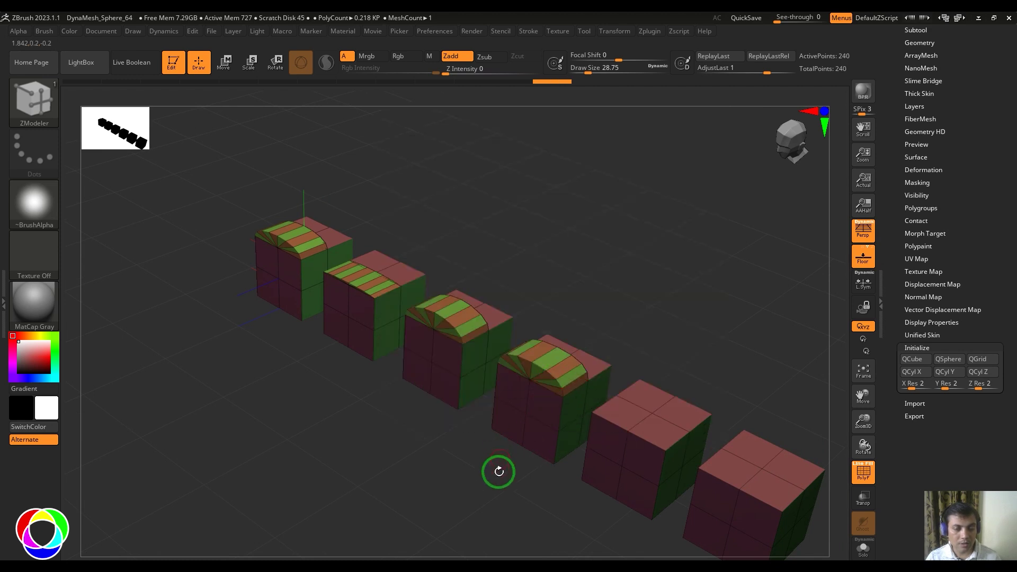
# Bridge two connected top polygons on the fifth cube with Arcs And Line and on the sixth cube with Round Corners.
pyautogui.keyDown('alt'); pyautogui.moveTo(494, 472); pyautogui.dragTo(404, 440, button='right'); pyautogui.keyUp('alt')
pyautogui.press('space')
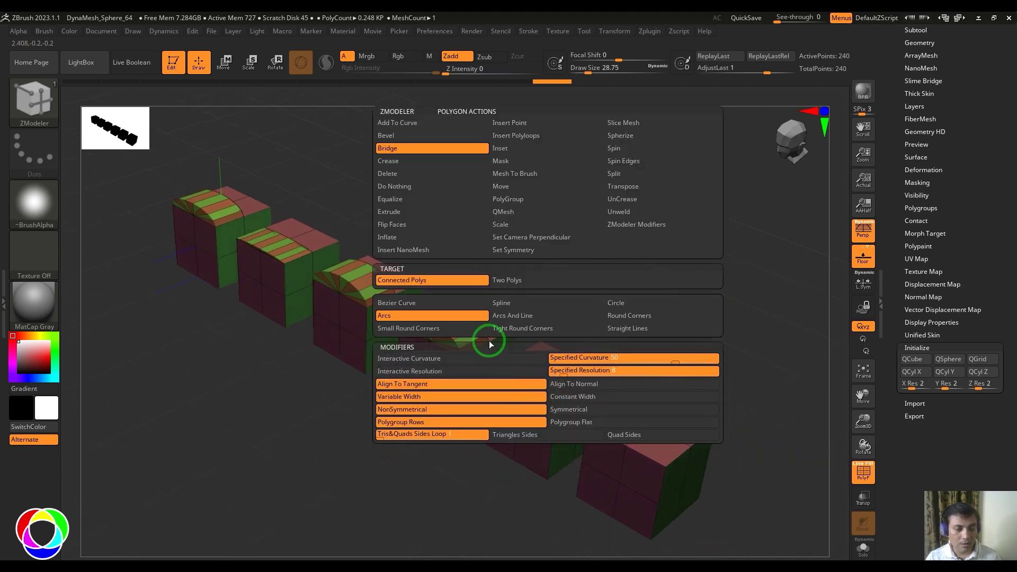
pyautogui.click(512, 316)
pyautogui.click(544, 387)
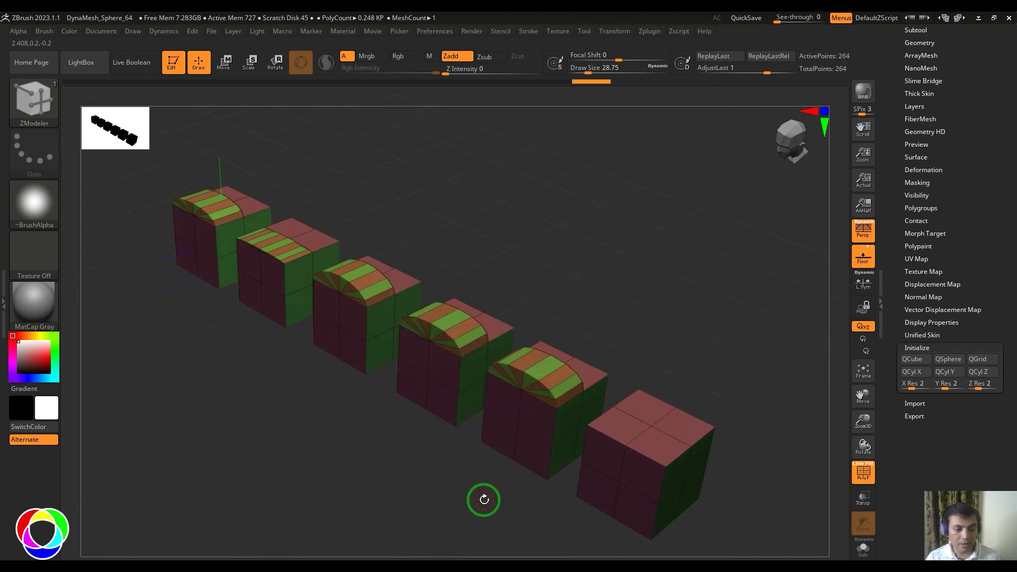
pyautogui.keyDown('alt'); pyautogui.moveTo(483, 497); pyautogui.dragTo(403, 462, button='right'); pyautogui.keyUp('alt')
pyautogui.press('space')
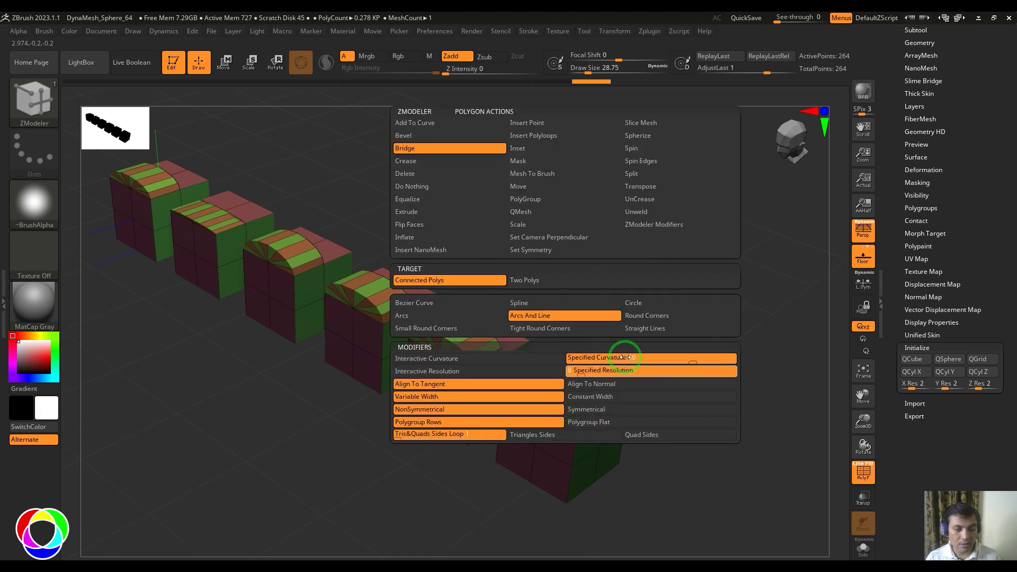
pyautogui.click(646, 315)
pyautogui.click(568, 407)
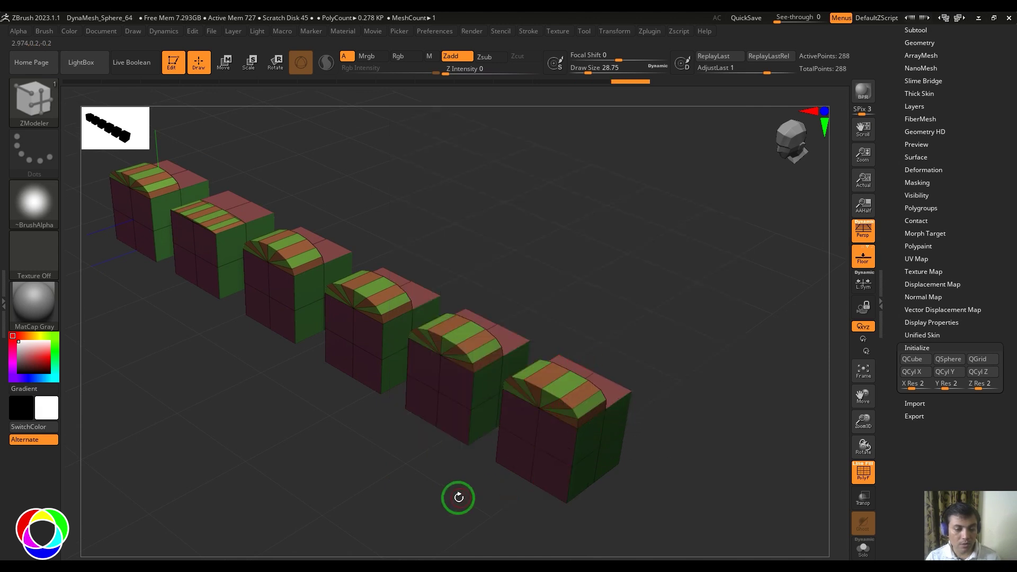
# Undo the bridges on the third, fourth, fifth and sixth cubes.
pyautogui.moveTo(458, 497); pyautogui.dragTo(536, 479, button='right')
pyautogui.hotkey('ctrl', 'z')
pyautogui.hotkey('ctrl', 'z')
pyautogui.hotkey('ctrl', 'z')
pyautogui.hotkey('ctrl', 'z')
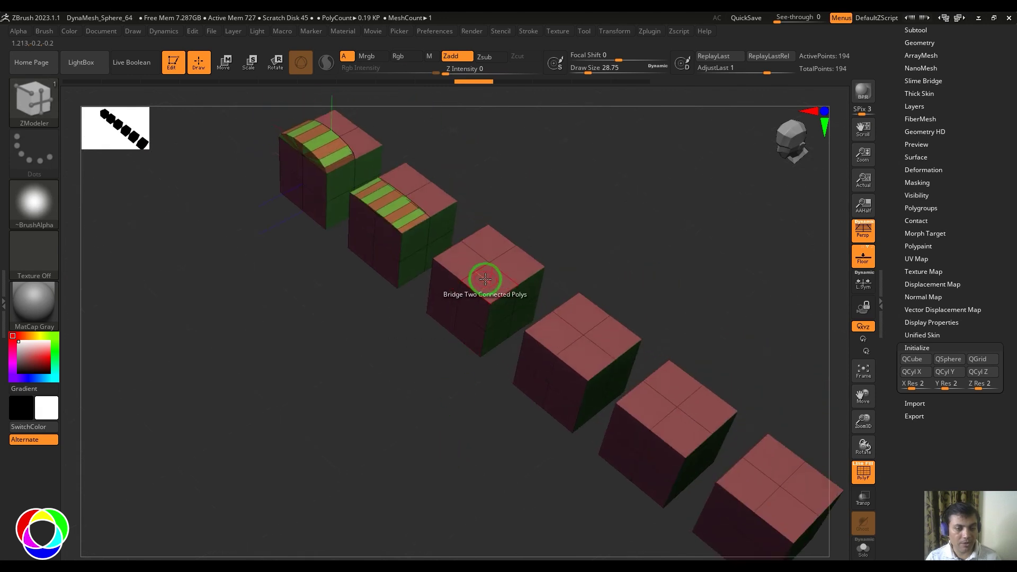
# Enable Interactive Curvature and Interactive Resolution, and bridge the third cube's connected top polygons into a tall, dense arch with Arcs.
pyautogui.press('space')
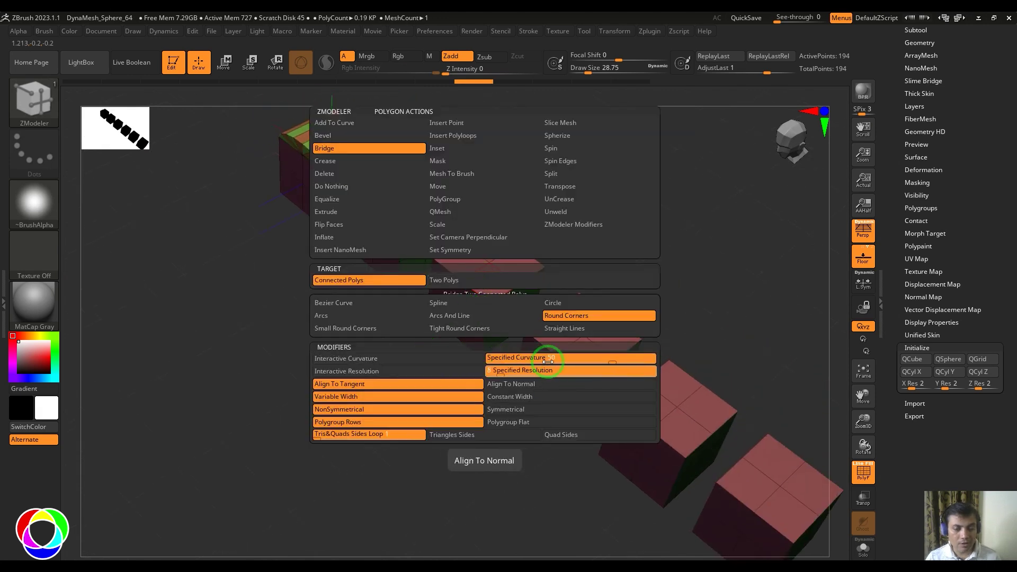
pyautogui.click(391, 358)
pyautogui.click(394, 371)
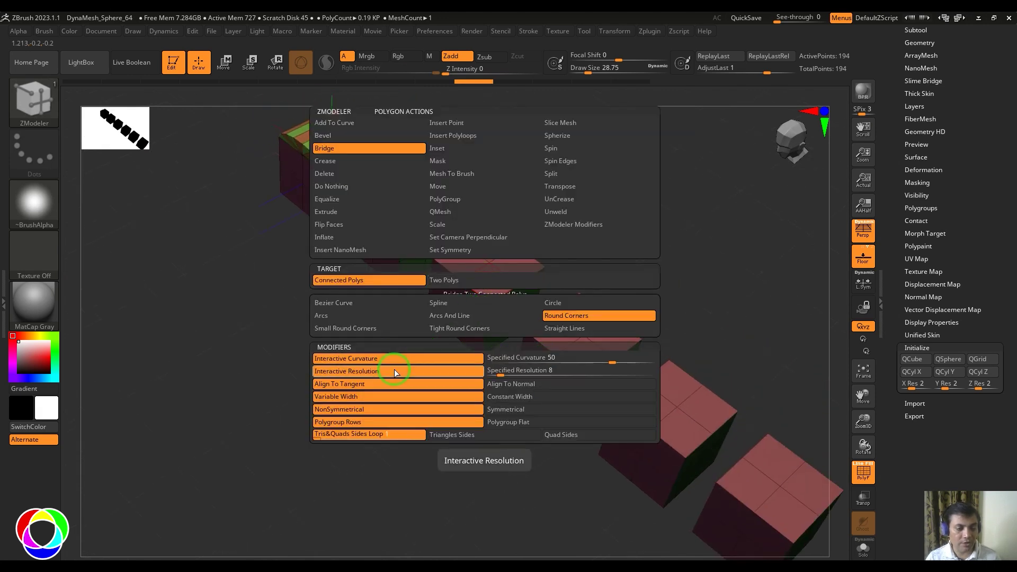
pyautogui.click(355, 317)
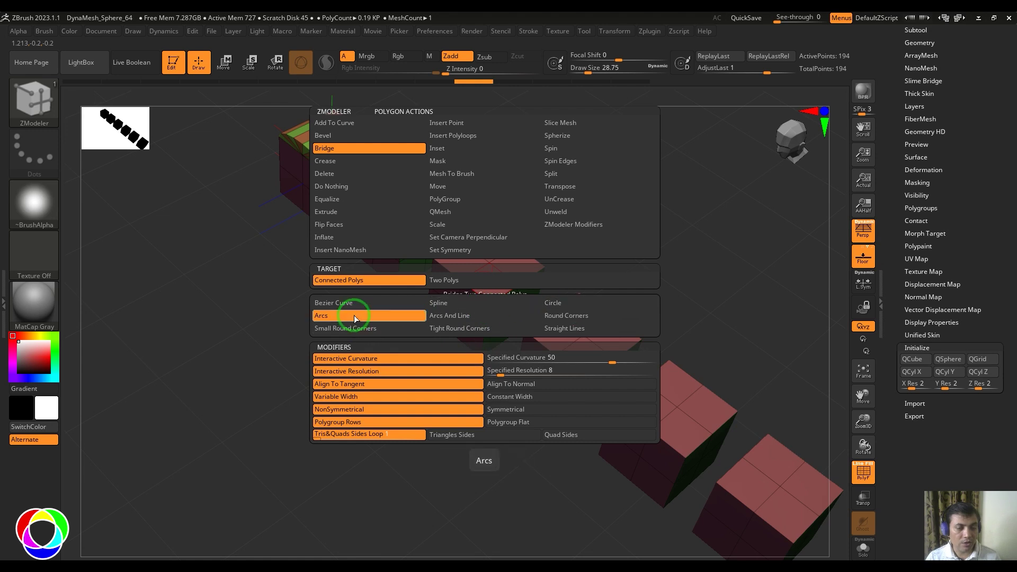
pyautogui.moveTo(467, 416); pyautogui.dragTo(471, 393)
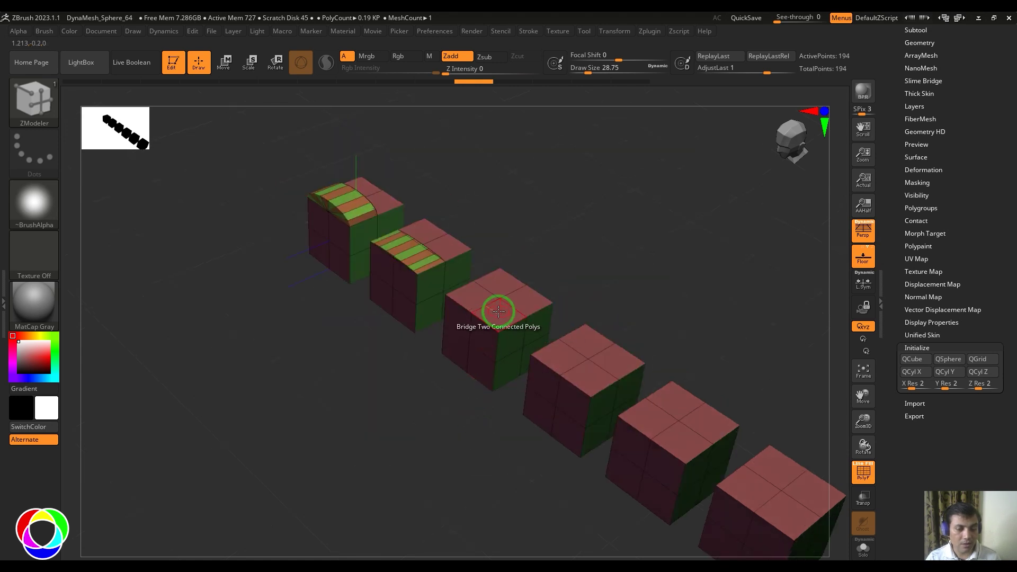
pyautogui.moveTo(502, 299); pyautogui.dragTo(653, 227)
pyautogui.moveTo(672, 275); pyautogui.dragTo(681, 266)
# Interactively bridge connected top polygons on the fourth cube with Arcs And Line and on the fifth cube with Round Corners.
pyautogui.press('space')
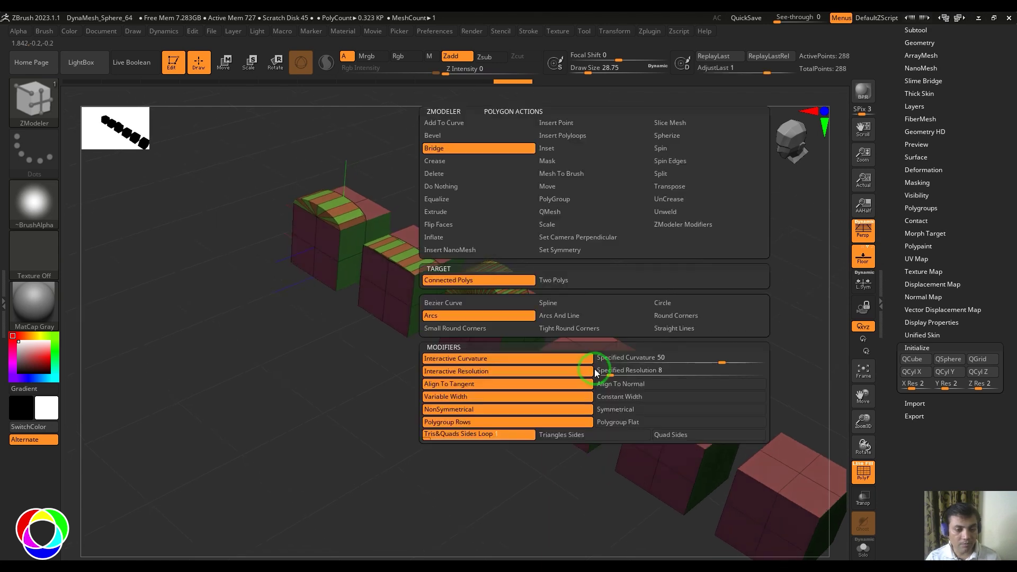
pyautogui.click(565, 316)
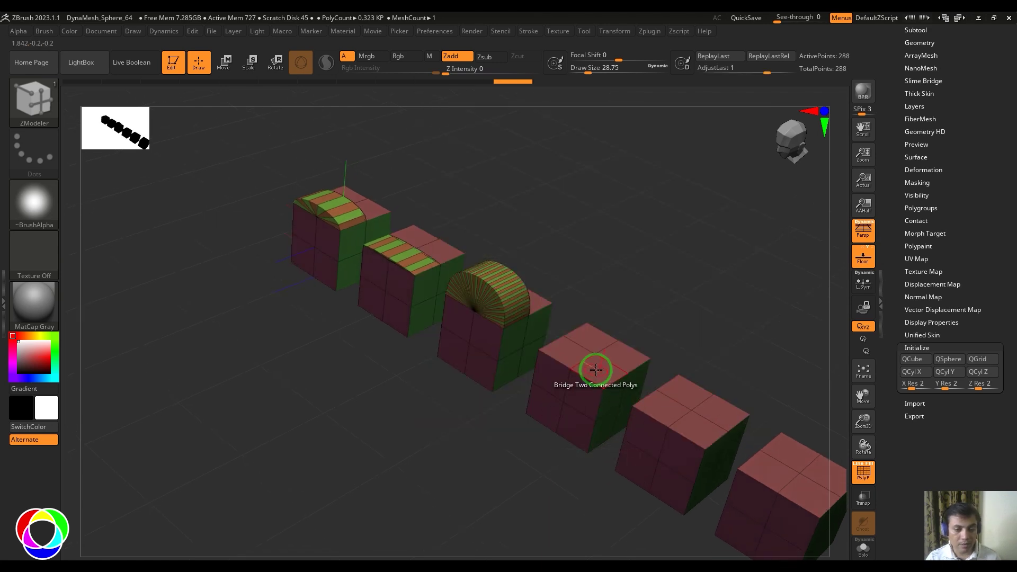
pyautogui.moveTo(596, 369); pyautogui.dragTo(754, 292)
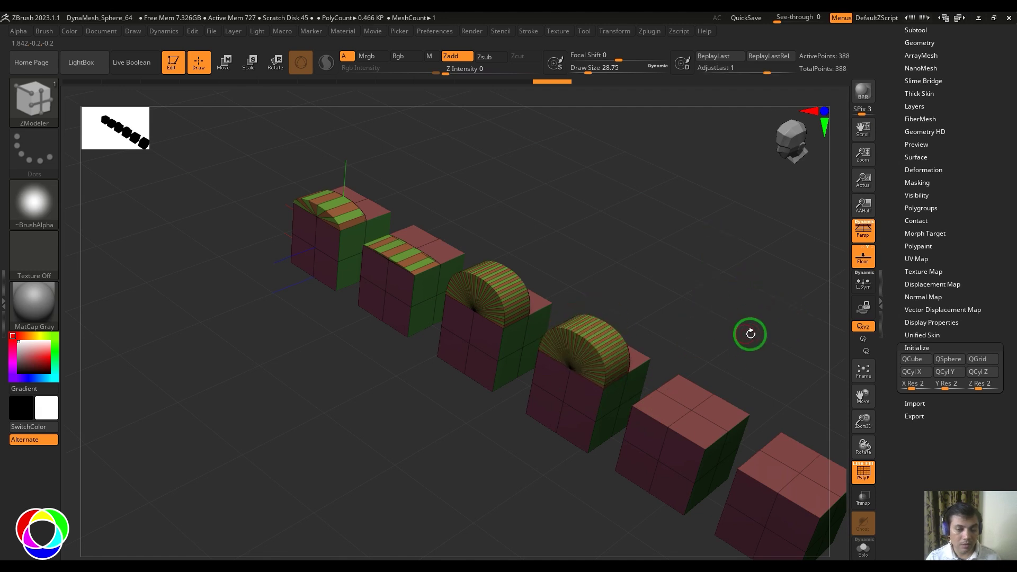
pyautogui.moveTo(750, 333); pyautogui.dragTo(602, 420)
pyautogui.press('space')
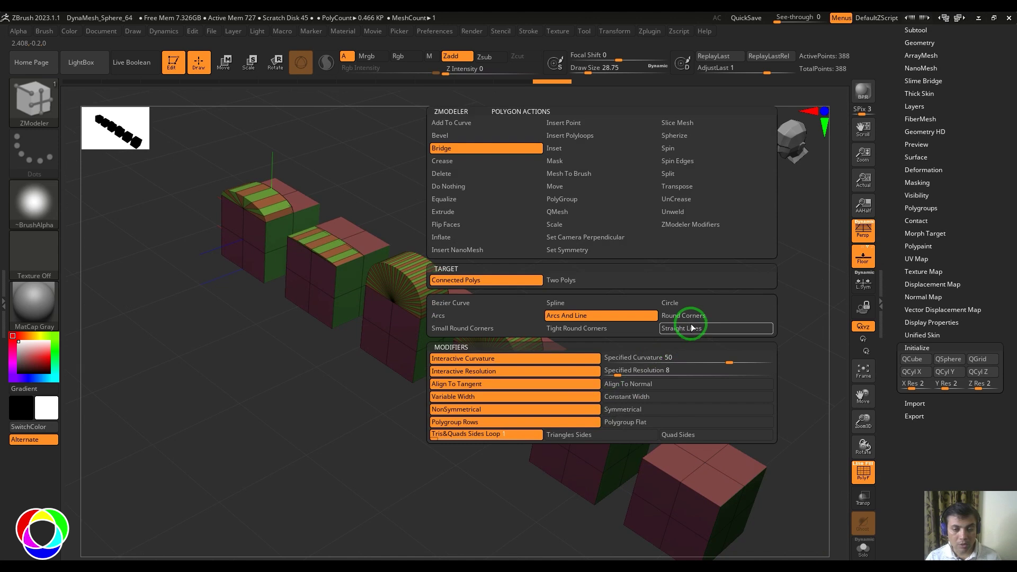
pyautogui.click(685, 316)
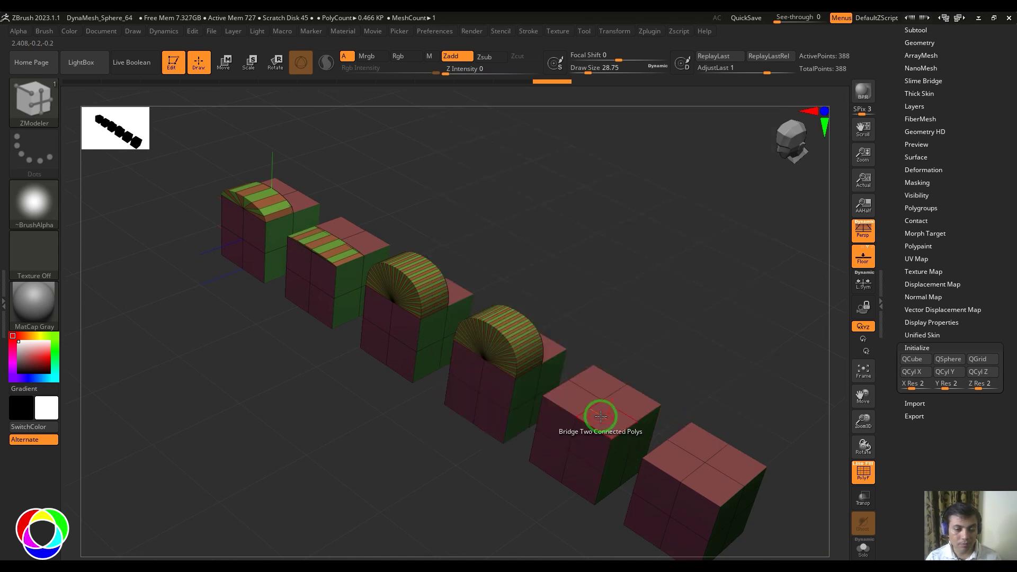
pyautogui.moveTo(600, 416); pyautogui.dragTo(755, 518)
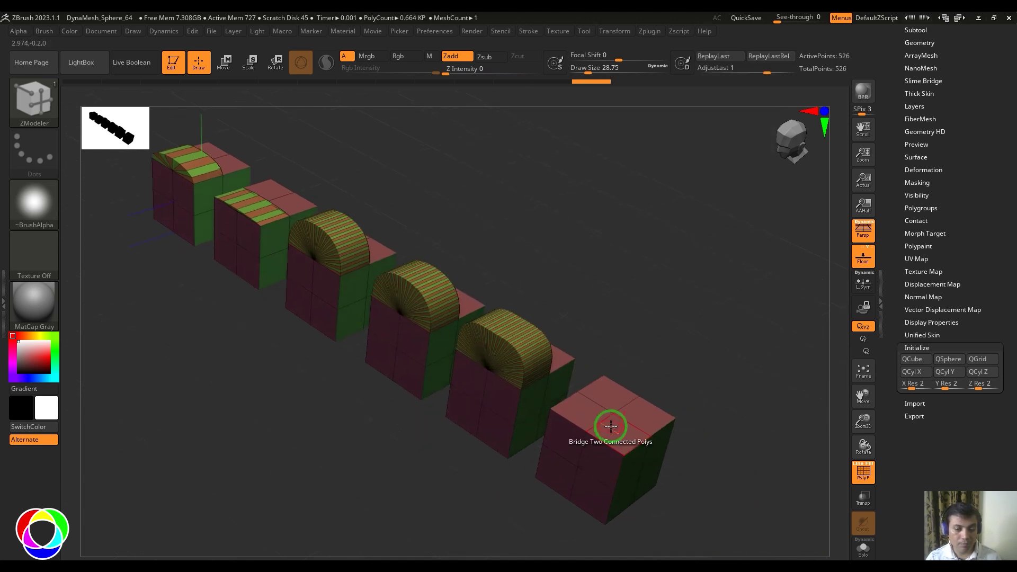
# Set the curve type to Small Round Corners and interactively bridge two connected top polygons on the sixth cube.
pyautogui.press('space')
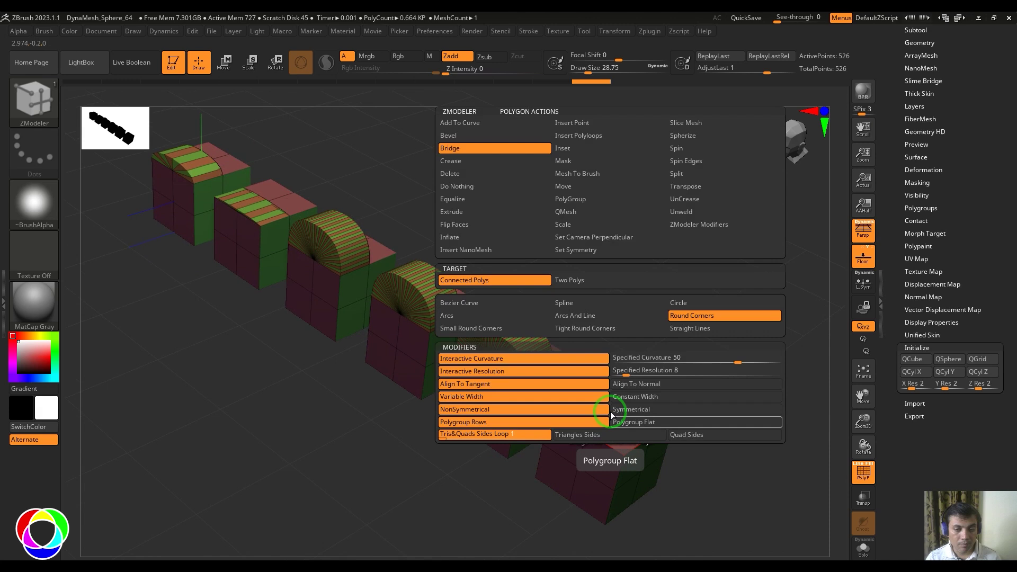
pyautogui.click(495, 330)
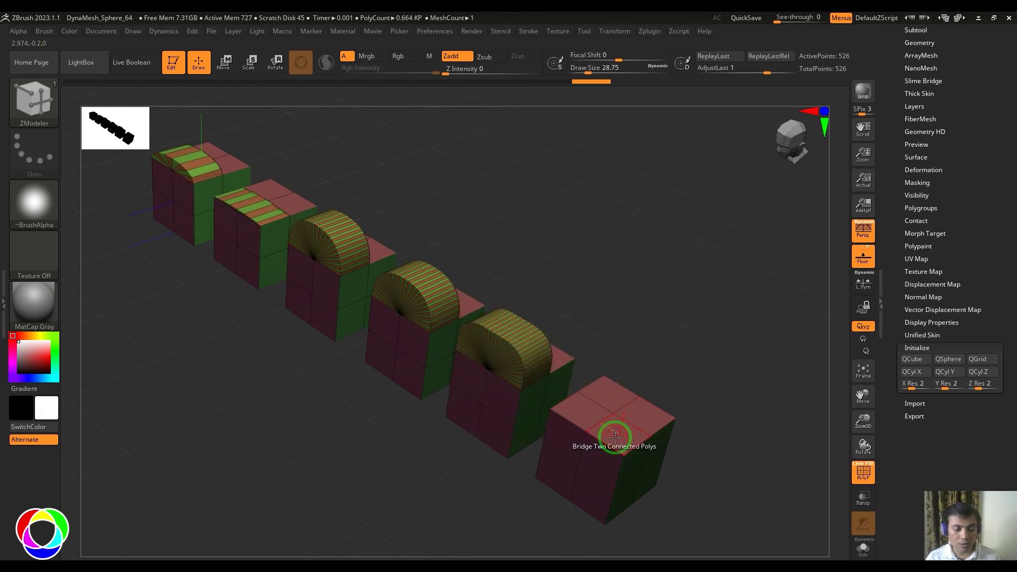
pyautogui.moveTo(615, 429); pyautogui.dragTo(777, 508)
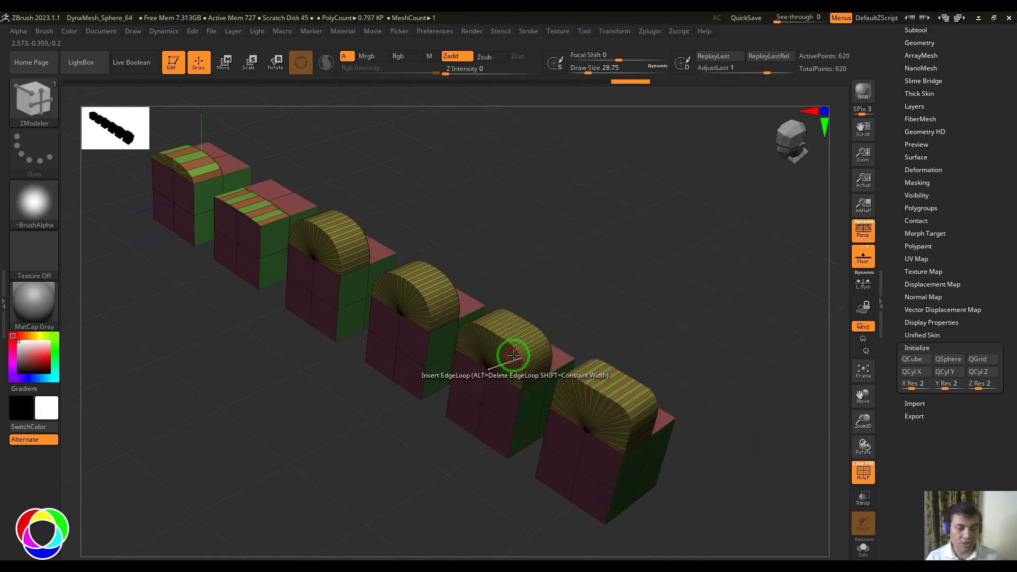
# Bridge the lower front polygons of the sixth cube with Tight Round Corners and those of the fifth cube with Straight Lines.
pyautogui.keyDown('alt'); pyautogui.moveTo(765, 369); pyautogui.dragTo(682, 442); pyautogui.keyUp('alt')
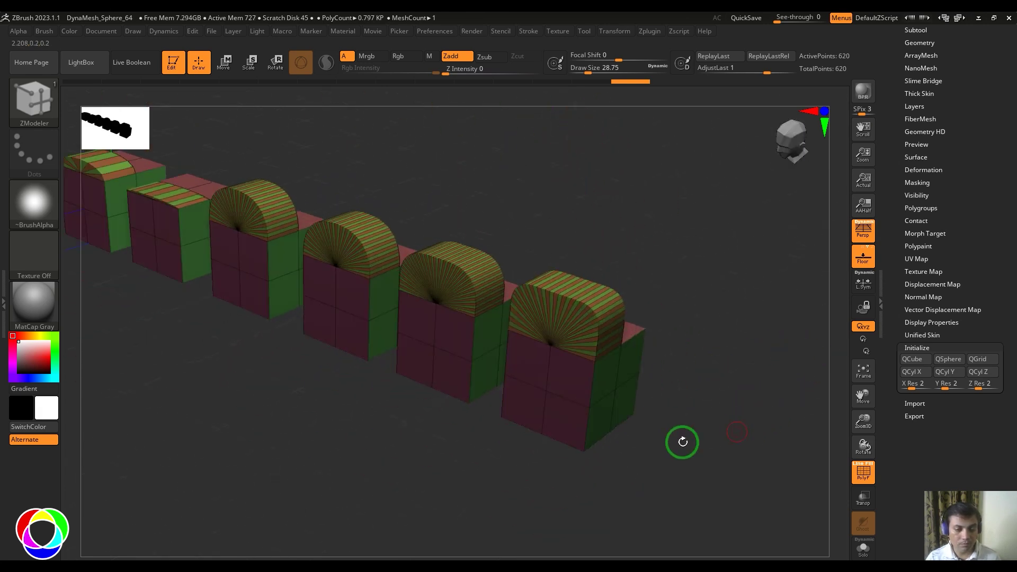
pyautogui.press('space')
pyautogui.click(548, 331)
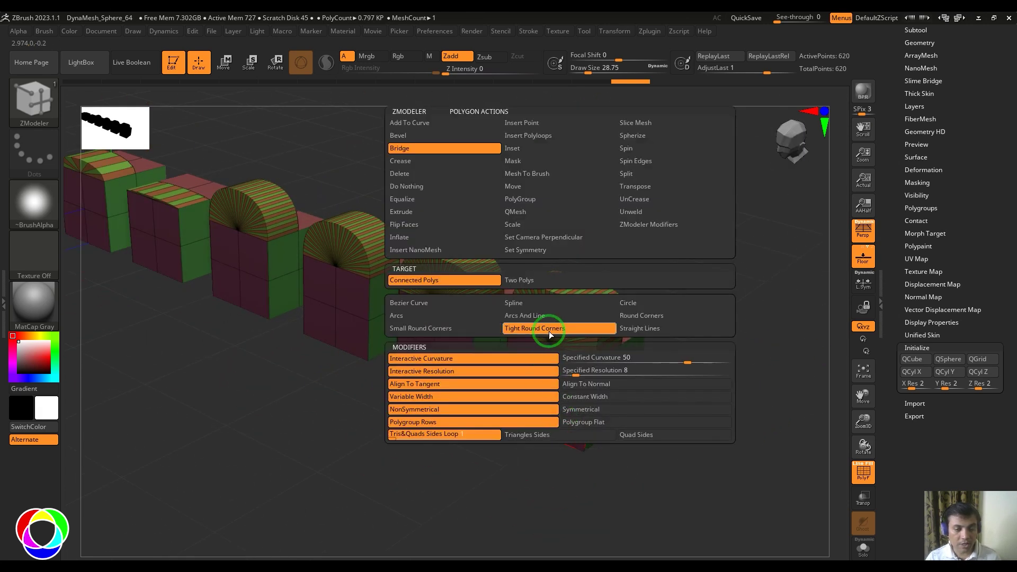
pyautogui.moveTo(561, 419); pyautogui.dragTo(490, 438)
pyautogui.press('space')
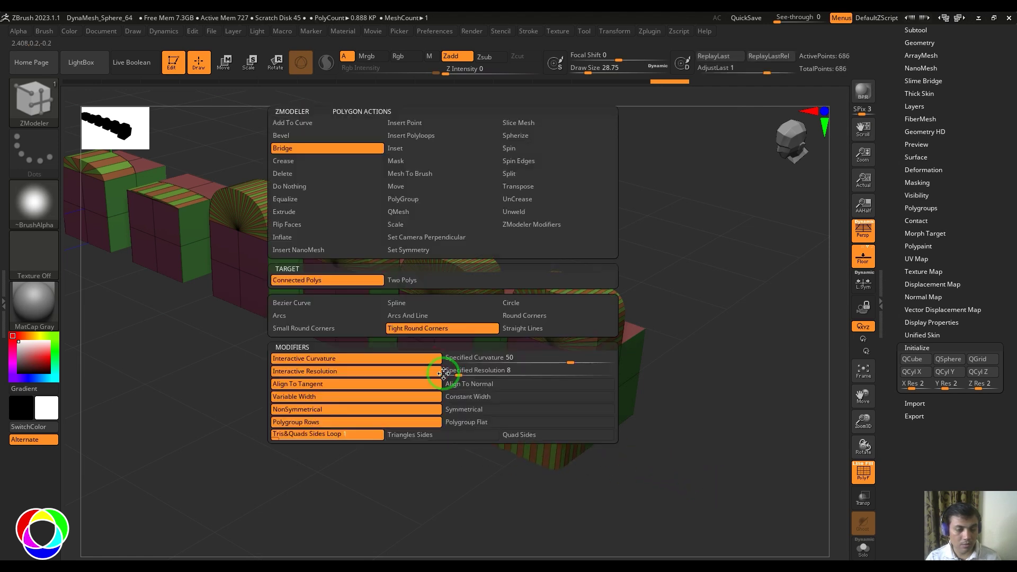
pyautogui.click(526, 335)
pyautogui.moveTo(454, 376); pyautogui.dragTo(745, 372)
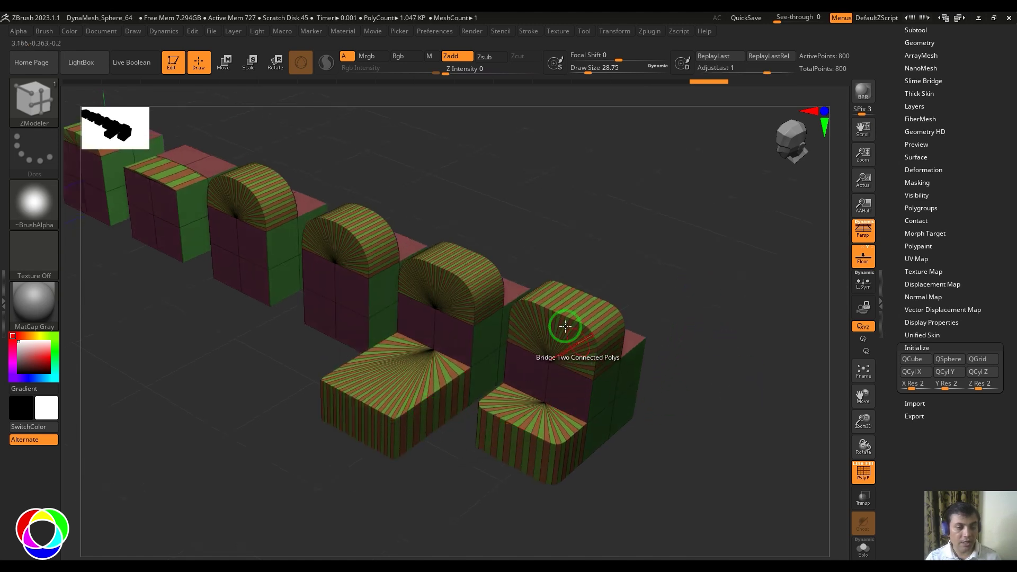
# Switch the polygon action to Extrude with the Polyloop target and try it on the last cube in the row.
pyautogui.moveTo(634, 258); pyautogui.dragTo(699, 508)
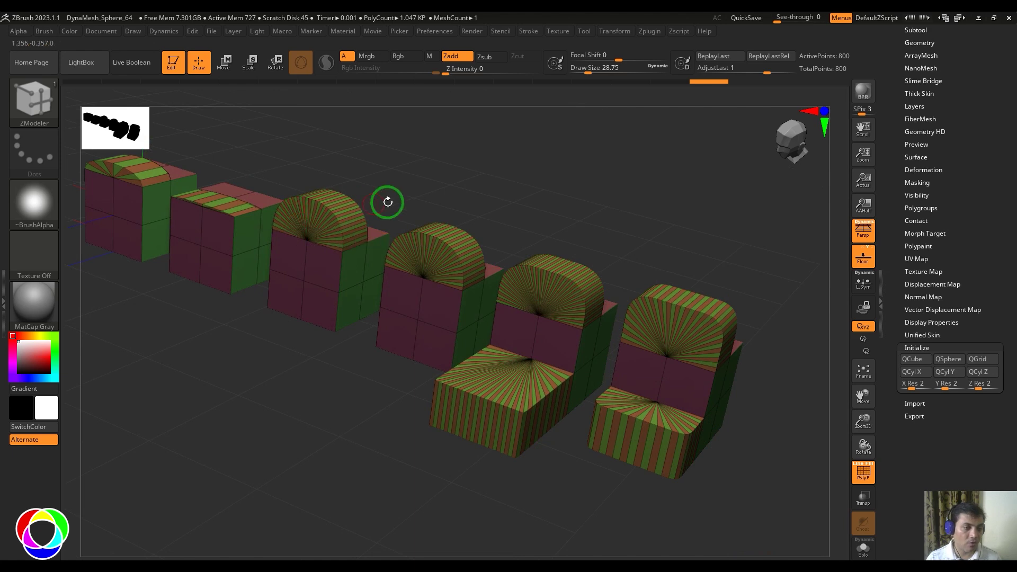
pyautogui.keyDown('alt'); pyautogui.moveTo(388, 201); pyautogui.dragTo(444, 228); pyautogui.keyUp('alt')
pyautogui.moveTo(525, 196); pyautogui.dragTo(526, 198)
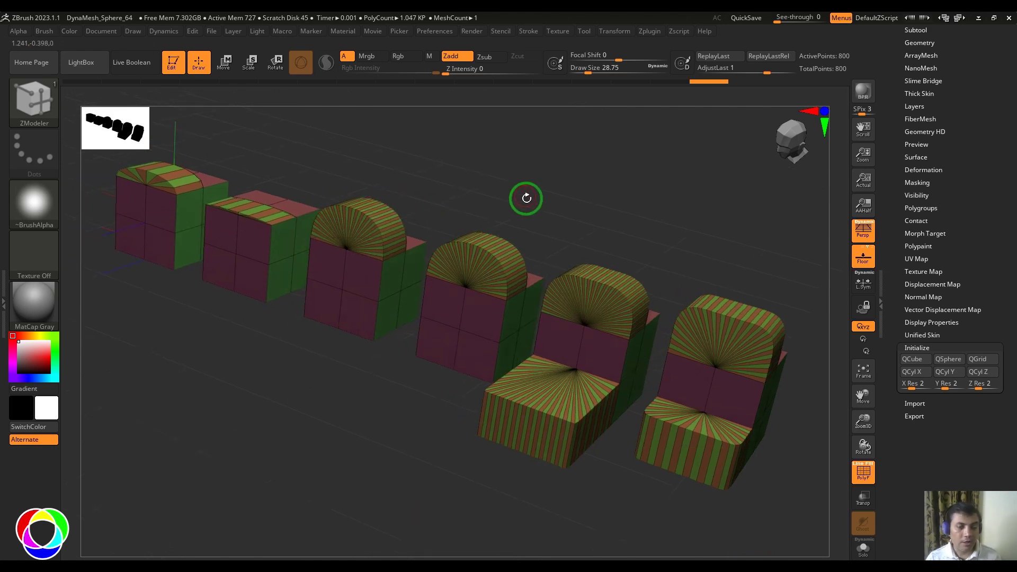
pyautogui.moveTo(616, 260); pyautogui.dragTo(705, 392)
pyautogui.press('space')
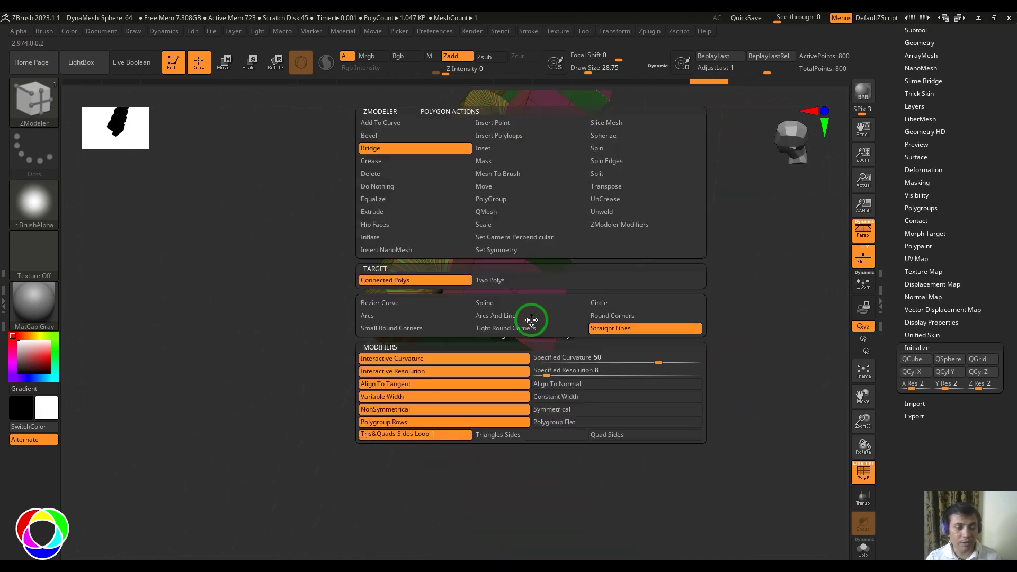
pyautogui.click(383, 214)
pyautogui.click(610, 345)
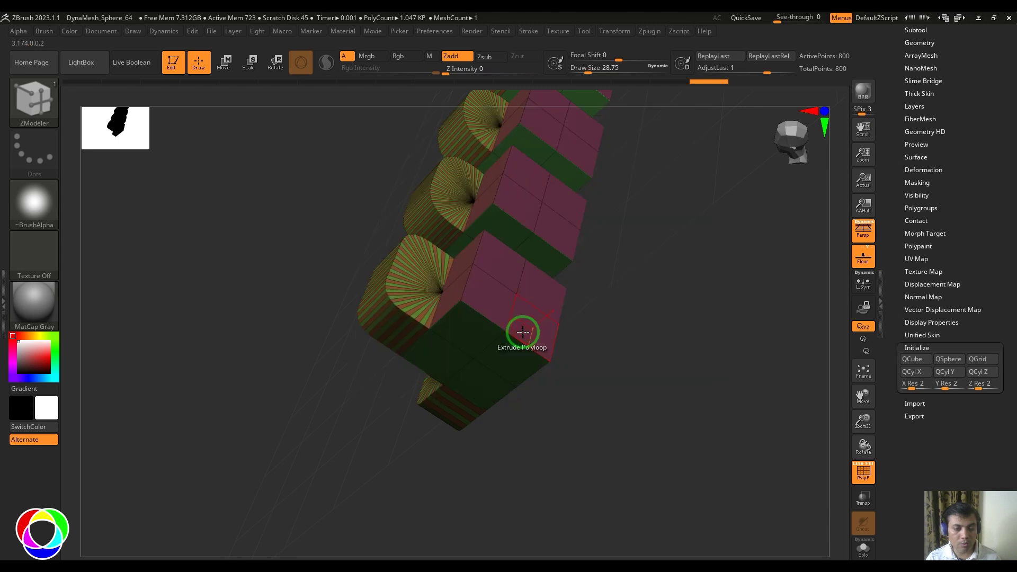
pyautogui.moveTo(537, 322)
pyautogui.mouseDown()
pyautogui.moveTo(595, 304)
pyautogui.moveTo(525, 328)
pyautogui.mouseUp()
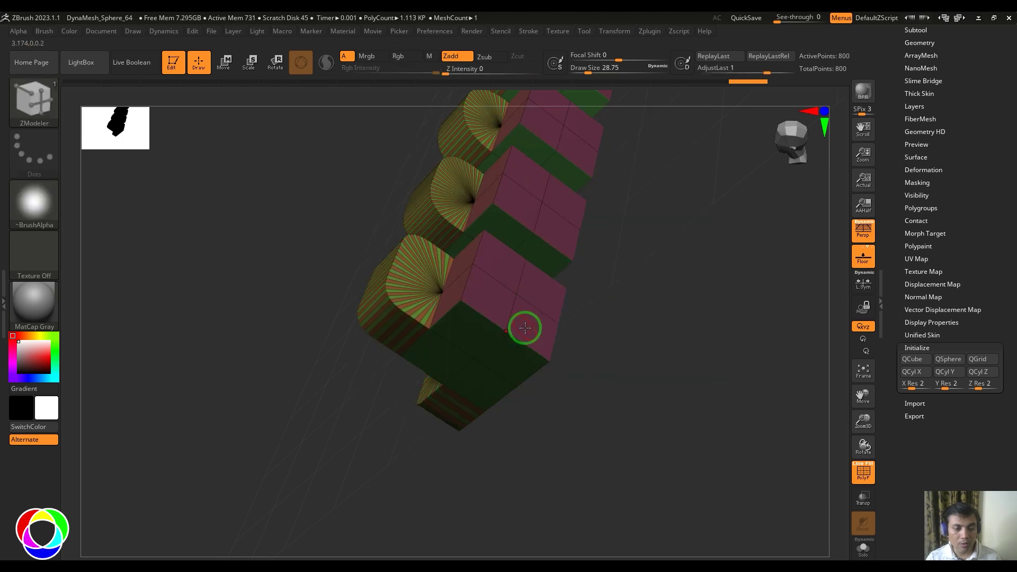
# Set the Extrude target to Polyloop & Flat and extrude a polyloop on the last cube in the row.
pyautogui.press('space')
pyautogui.click(623, 356)
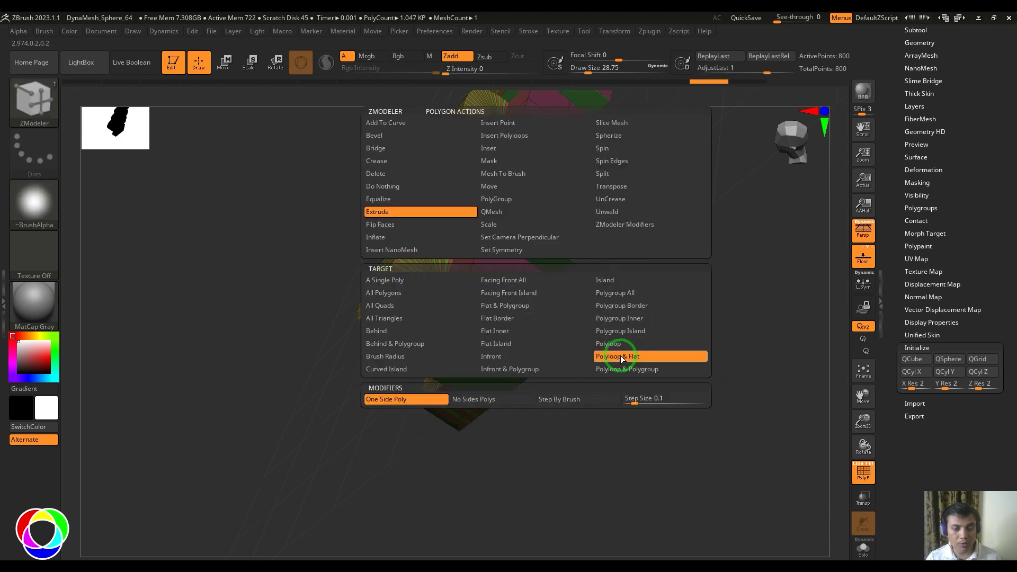
pyautogui.moveTo(536, 326); pyautogui.dragTo(580, 367)
# Switch the polygon action to Bridge with Bezier Curve and bridge connected polygons across the outer edge of the last cube.
pyautogui.press('space')
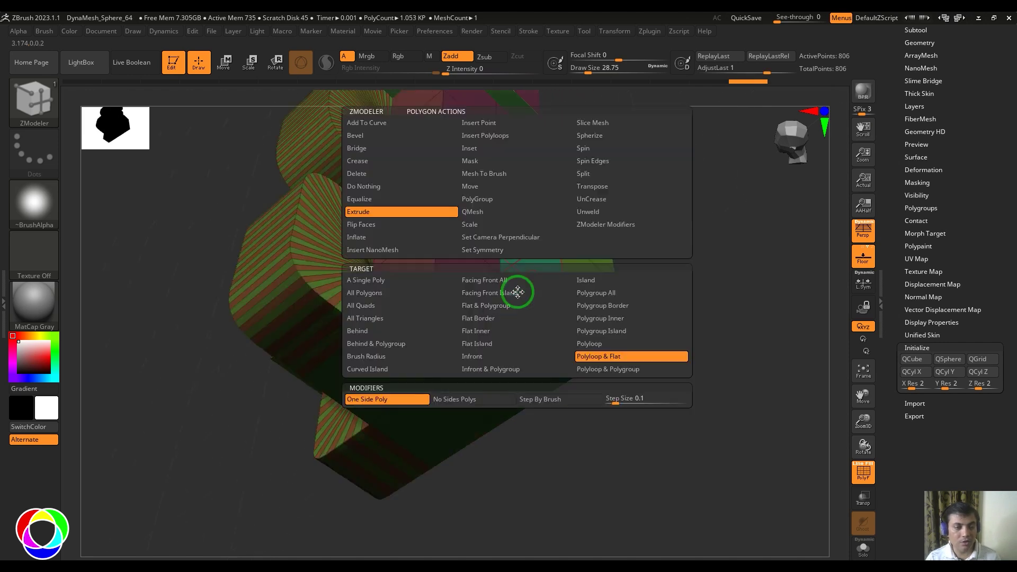
pyautogui.click(365, 149)
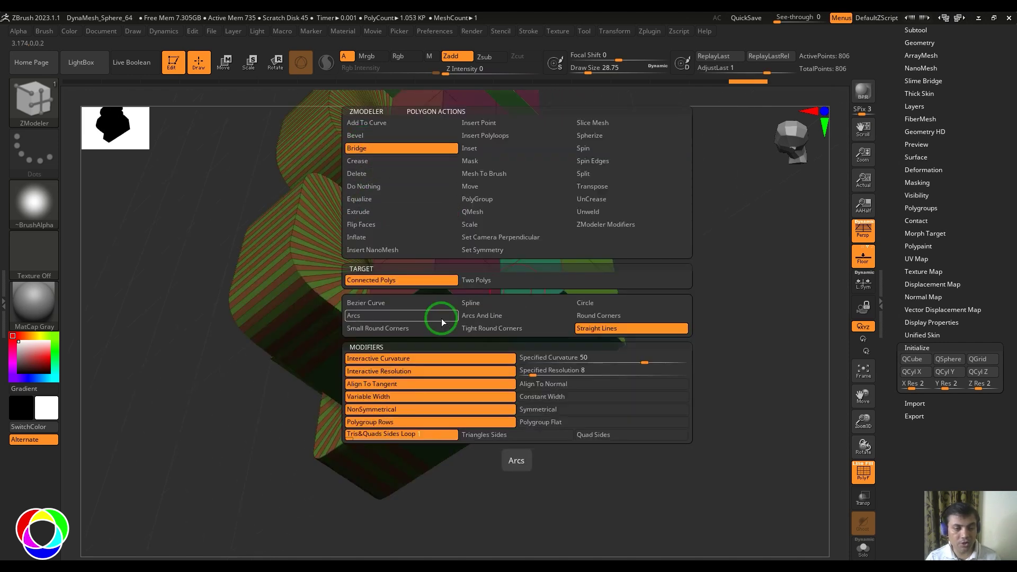
pyautogui.click(390, 302)
pyautogui.moveTo(522, 294); pyautogui.dragTo(703, 257)
pyautogui.moveTo(602, 277); pyautogui.dragTo(651, 436)
pyautogui.click(530, 208)
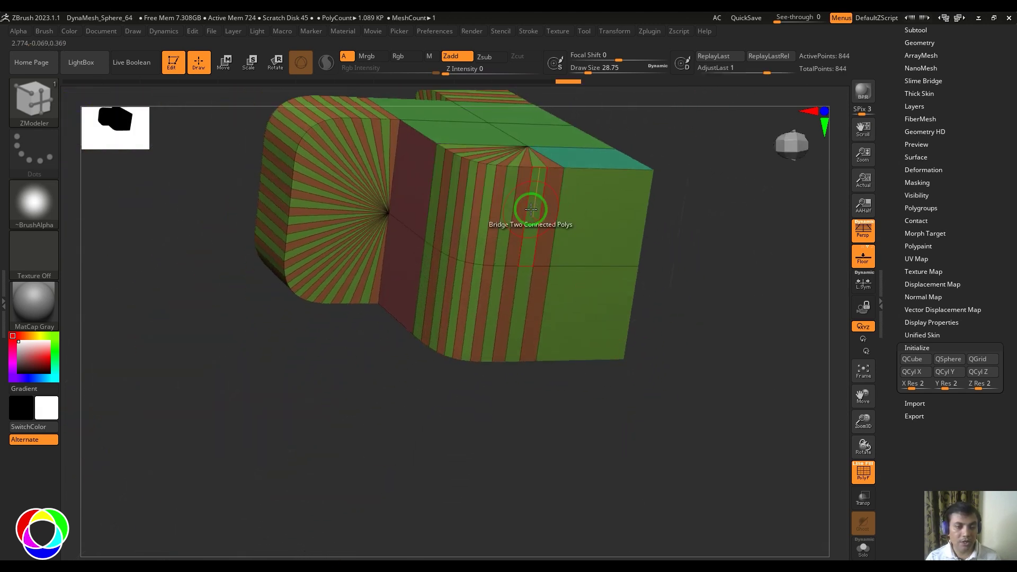
pyautogui.moveTo(677, 277)
pyautogui.mouseDown()
pyautogui.moveTo(710, 252)
pyautogui.moveTo(717, 186)
pyautogui.moveTo(725, 261)
pyautogui.moveTo(695, 280)
pyautogui.mouseUp()
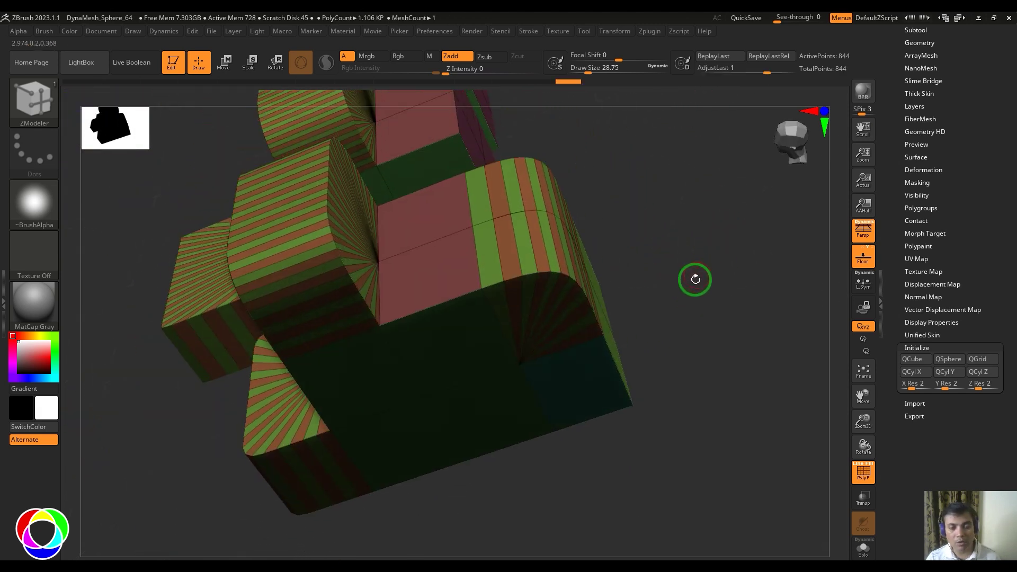
# Bridge two more sets of connected polygons on the outer and dark green faces of the last cube with the Bezier Curve.
pyautogui.moveTo(670, 324); pyautogui.dragTo(630, 321)
pyautogui.click(606, 323)
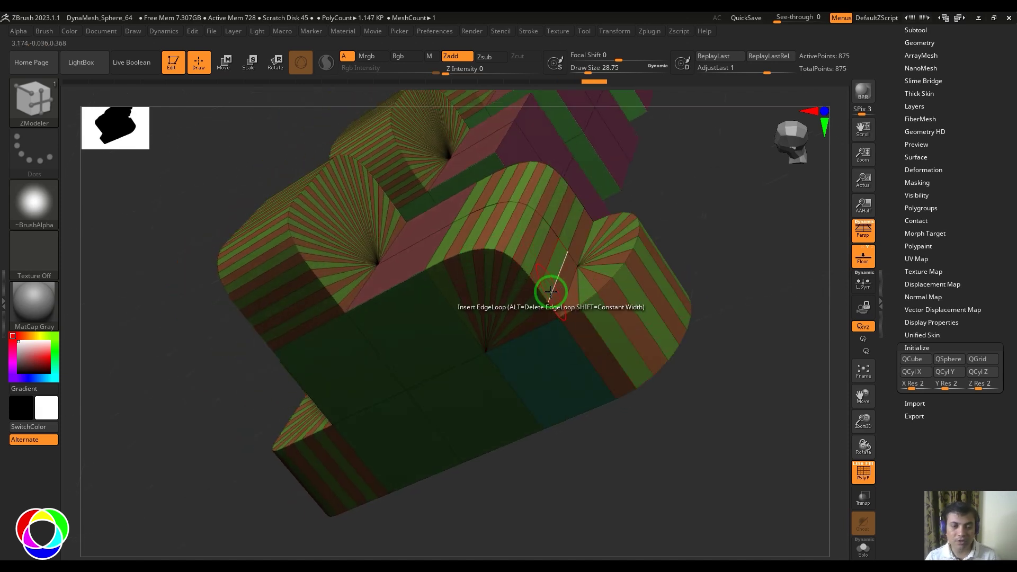
pyautogui.moveTo(753, 440); pyautogui.dragTo(754, 436)
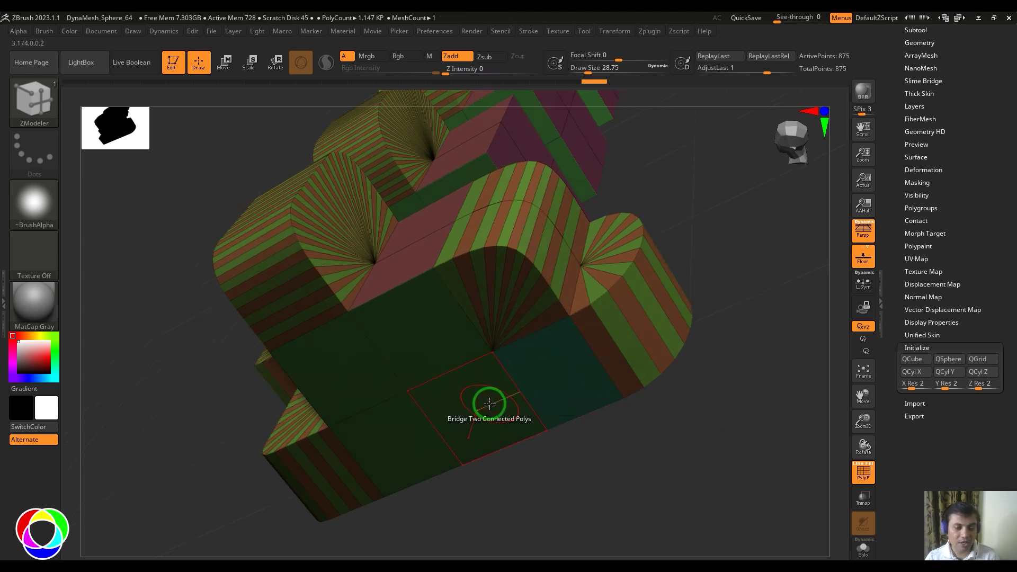
pyautogui.click(489, 404)
pyautogui.moveTo(700, 462); pyautogui.dragTo(863, 349)
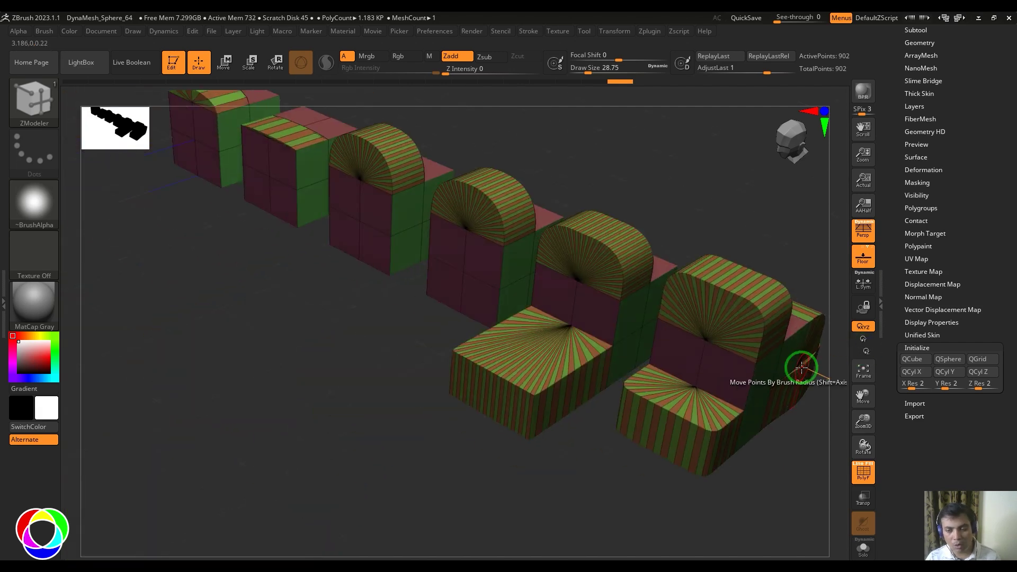
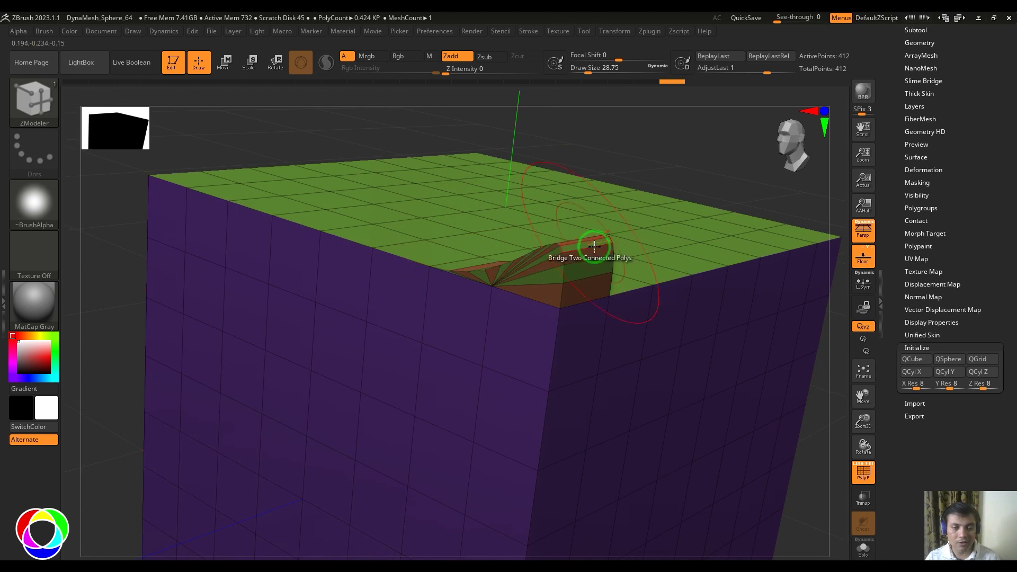
# Switch to the Standard brush and sculpt a bulge down the near vertical edge of the subdivided cube using draw size 112.
pyautogui.keyDown('alt'); pyautogui.moveTo(825, 429); pyautogui.dragTo(716, 385); pyautogui.keyUp('alt')
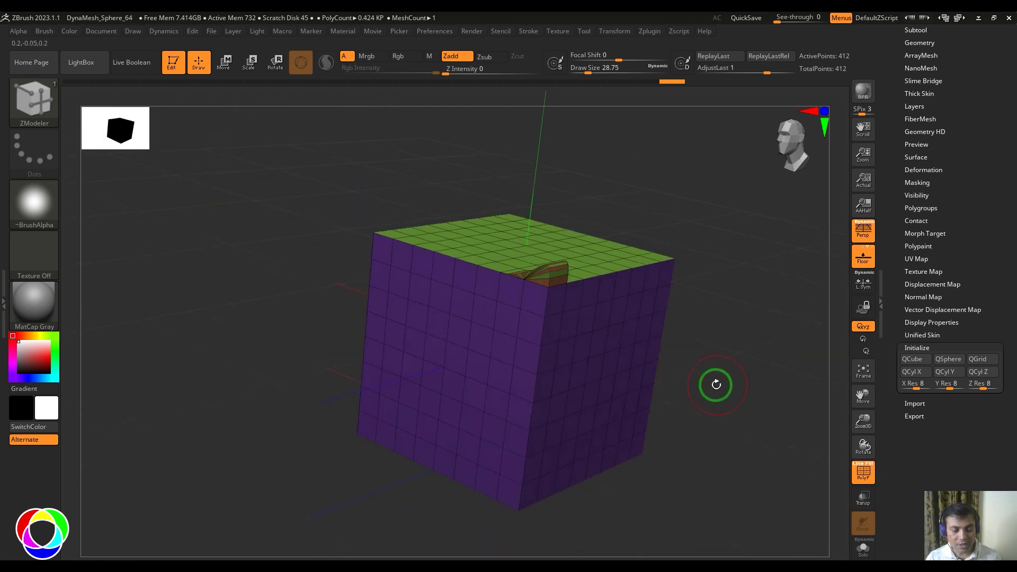
pyautogui.press('b')
pyautogui.press('s')
pyautogui.press('t')
pyautogui.moveTo(529, 363)
pyautogui.mouseDown()
pyautogui.moveTo(540, 397)
pyautogui.moveTo(535, 456)
pyautogui.mouseUp()
pyautogui.moveTo(702, 419); pyautogui.dragTo(732, 493)
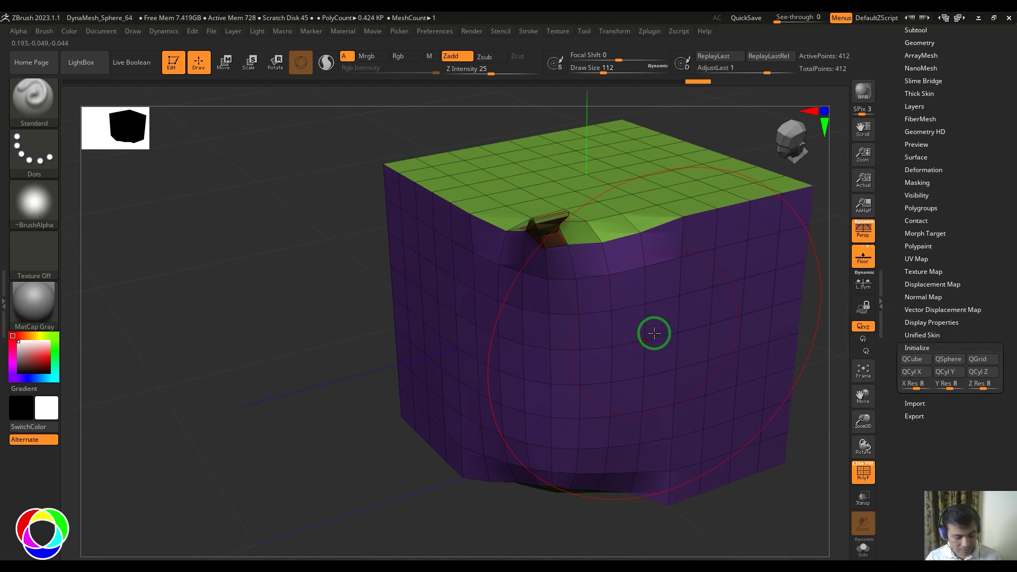
# Return to the ZModeler brush, reduce the draw size to about 33, and interactively bridge two connected polygons on the sculpted purple side.
pyautogui.press('b')
pyautogui.press('z')
pyautogui.press('m')
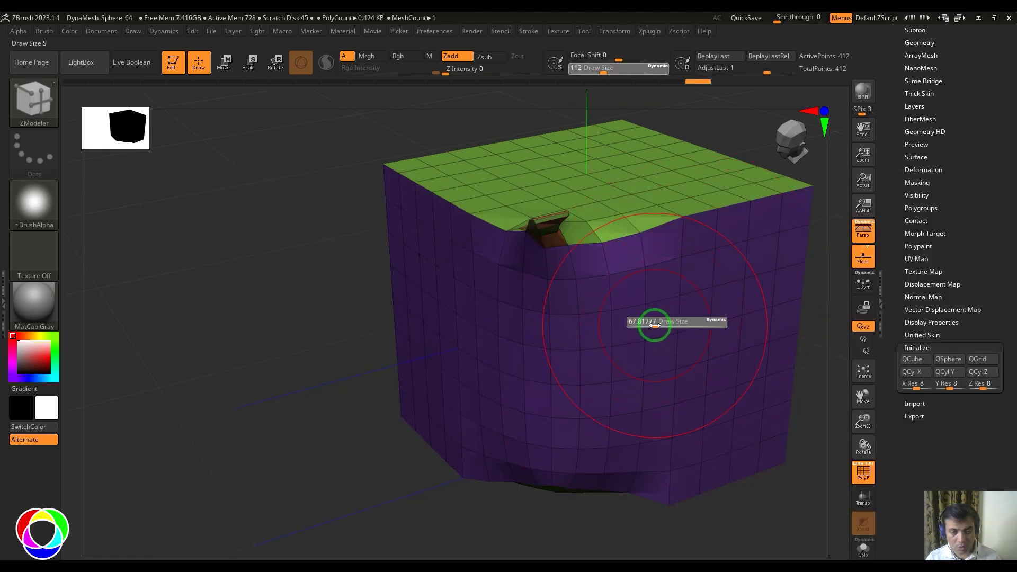
pyautogui.press('space')
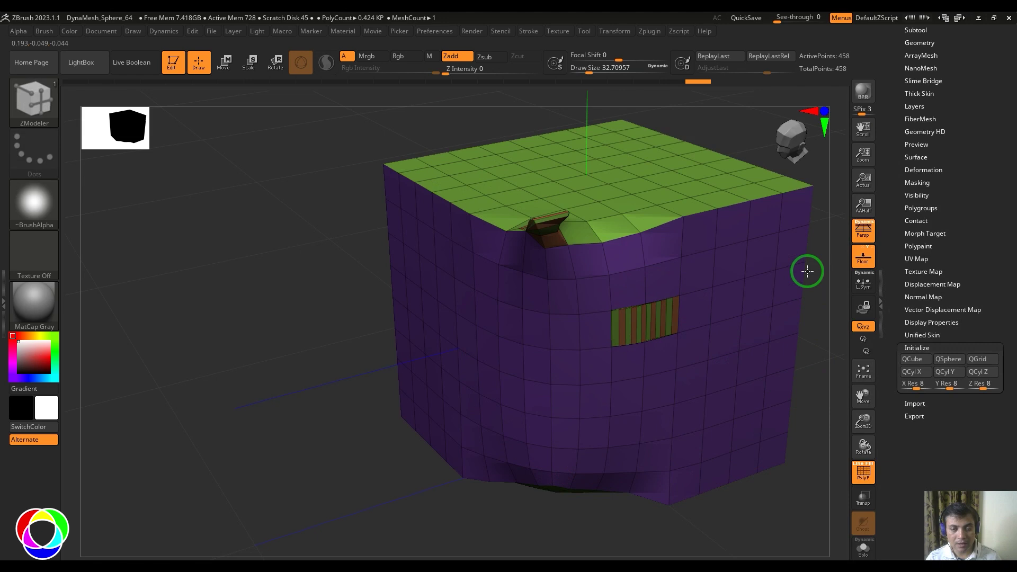
pyautogui.moveTo(932, 346); pyautogui.dragTo(675, 346)
pyautogui.hotkey('ctrl', 'z')
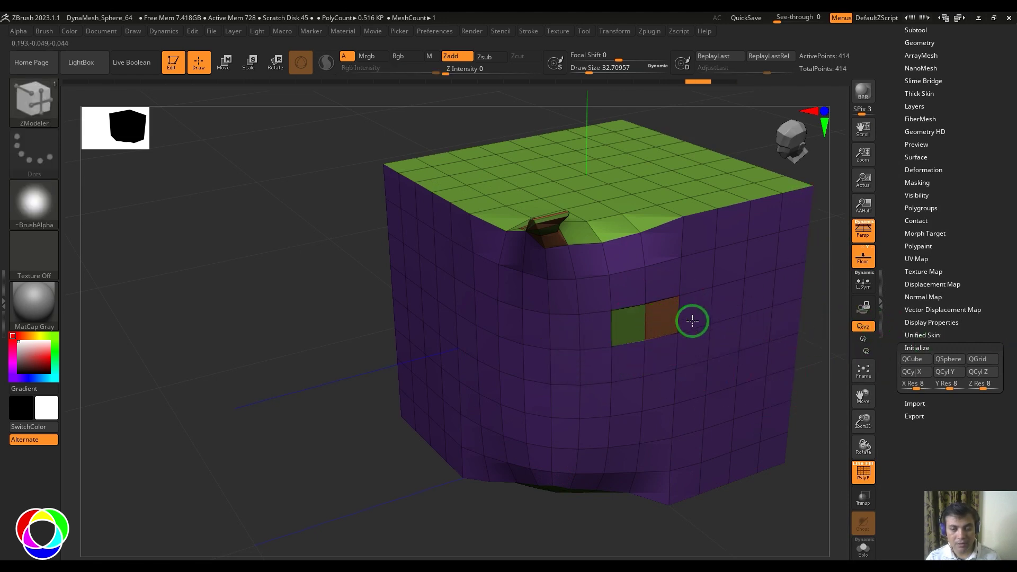
# Redo the bridge on the sculpted side as a low Bezier strip that follows the surface, using Align To Tangent.
pyautogui.moveTo(899, 220); pyautogui.dragTo(901, 210)
pyautogui.moveTo(780, 472); pyautogui.dragTo(794, 551)
pyautogui.moveTo(801, 504); pyautogui.dragTo(783, 523)
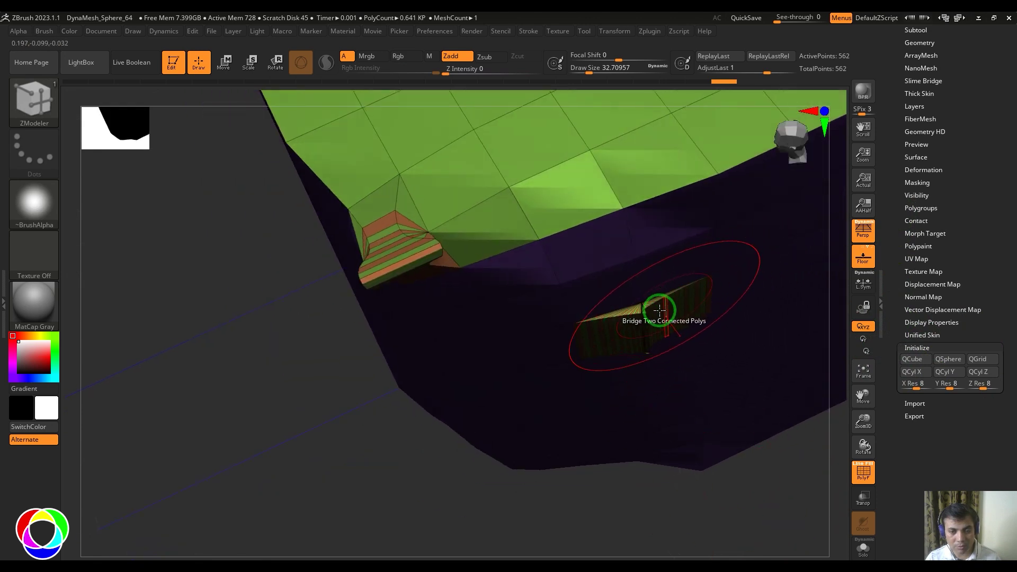
pyautogui.moveTo(573, 498); pyautogui.dragTo(704, 288)
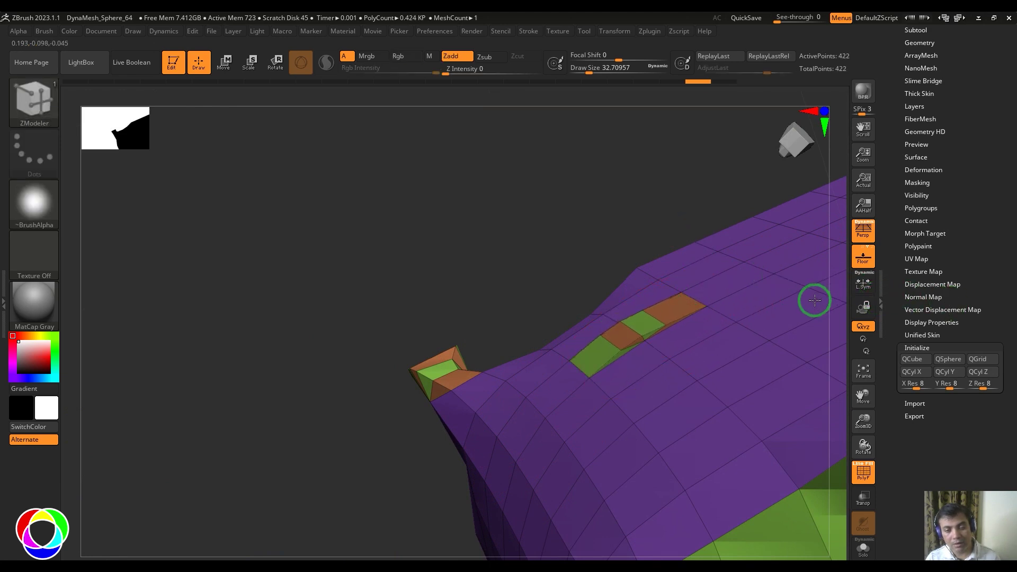
pyautogui.moveTo(459, 181); pyautogui.dragTo(445, 193)
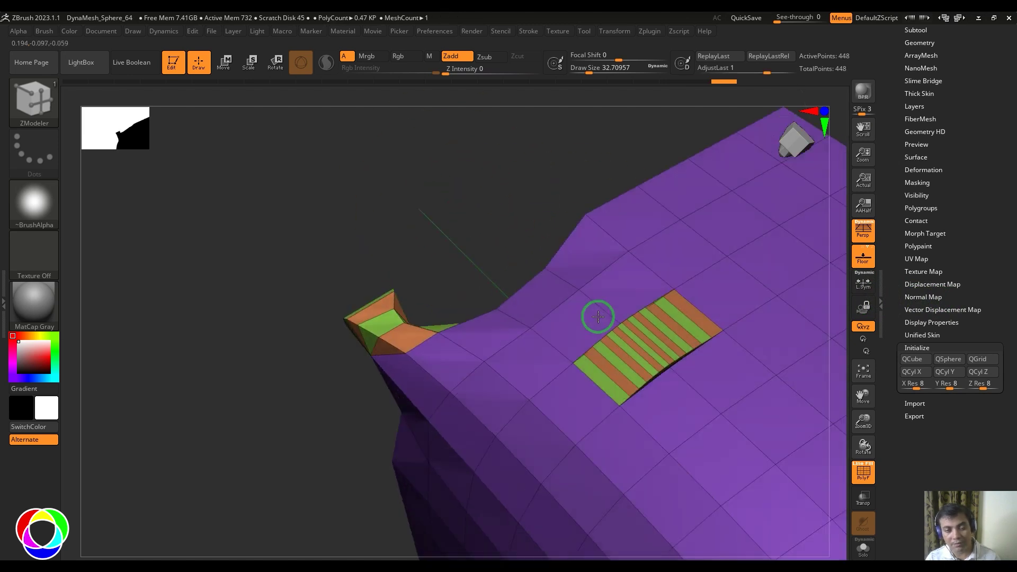
pyautogui.moveTo(597, 316); pyautogui.dragTo(671, 481, button='right')
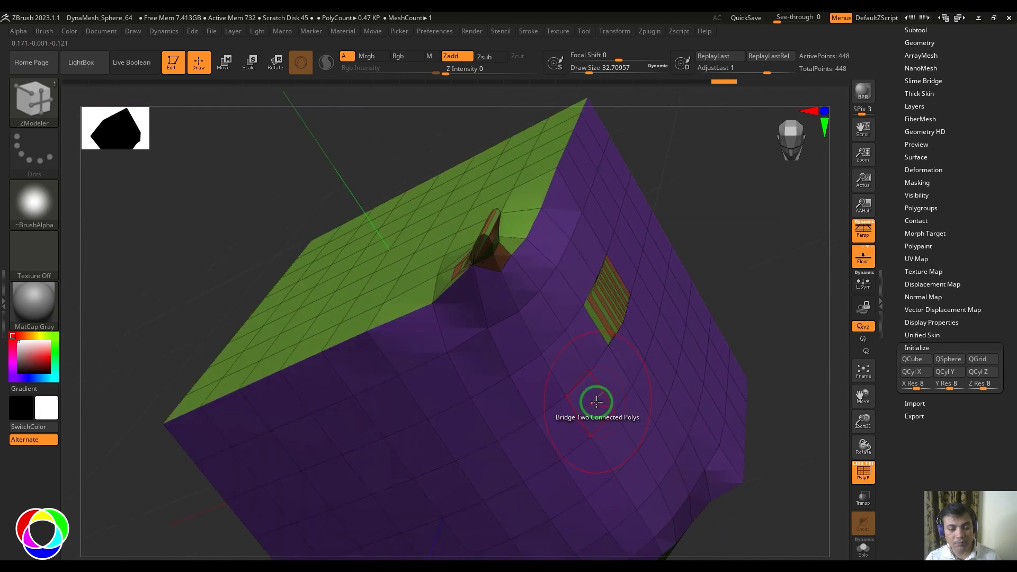
# Set the bridge modifier to Align To Normal and interactively bridge two connected polygons beside the existing strip, raising a high curve.
pyautogui.press('space')
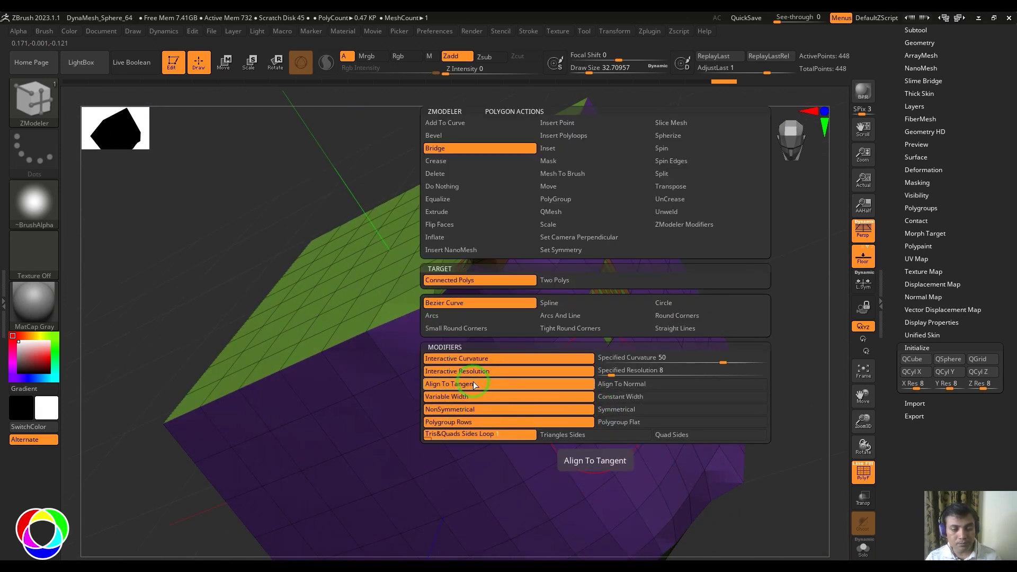
pyautogui.click(622, 384)
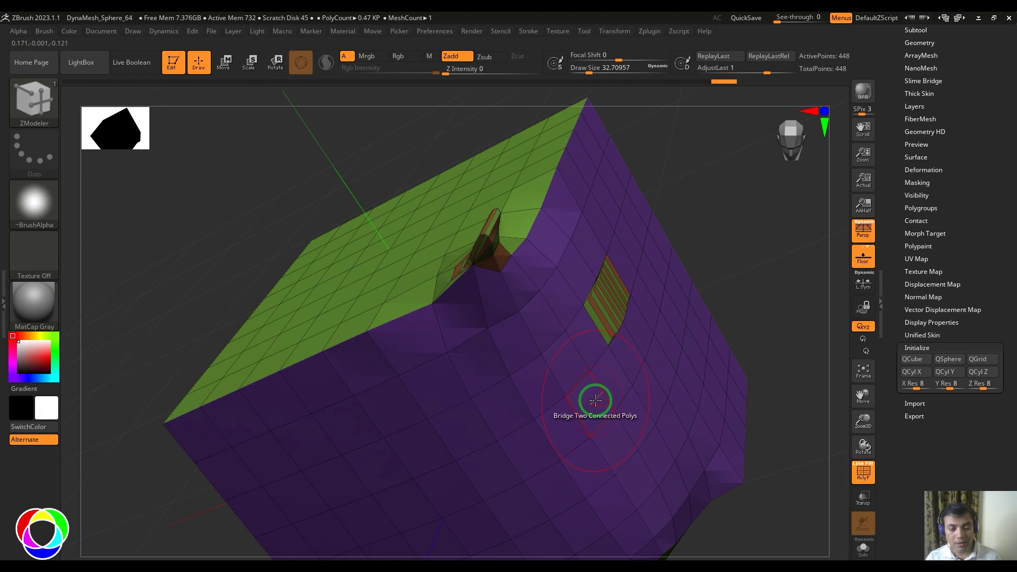
pyautogui.click(594, 403)
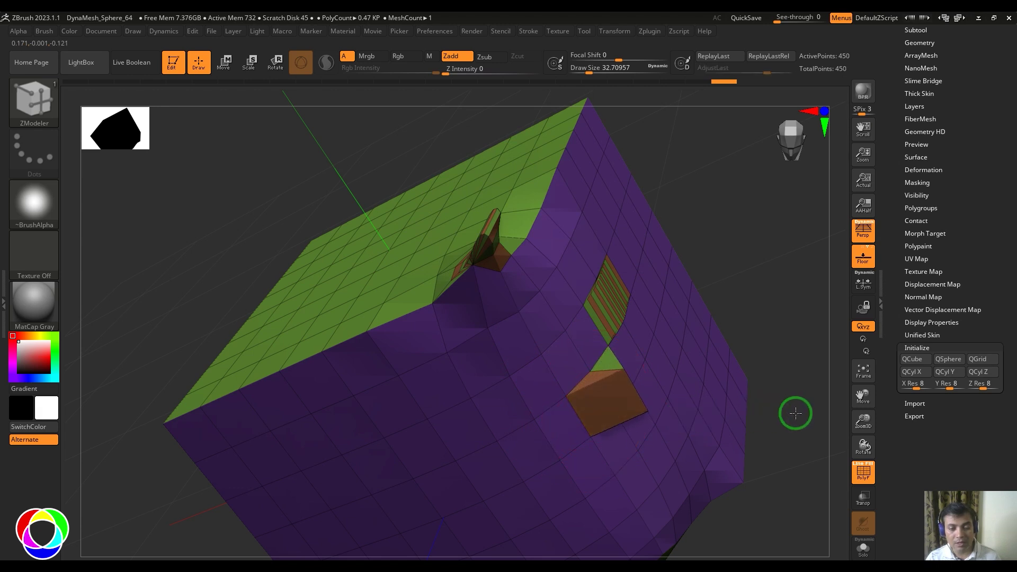
pyautogui.moveTo(795, 404); pyautogui.dragTo(790, 329)
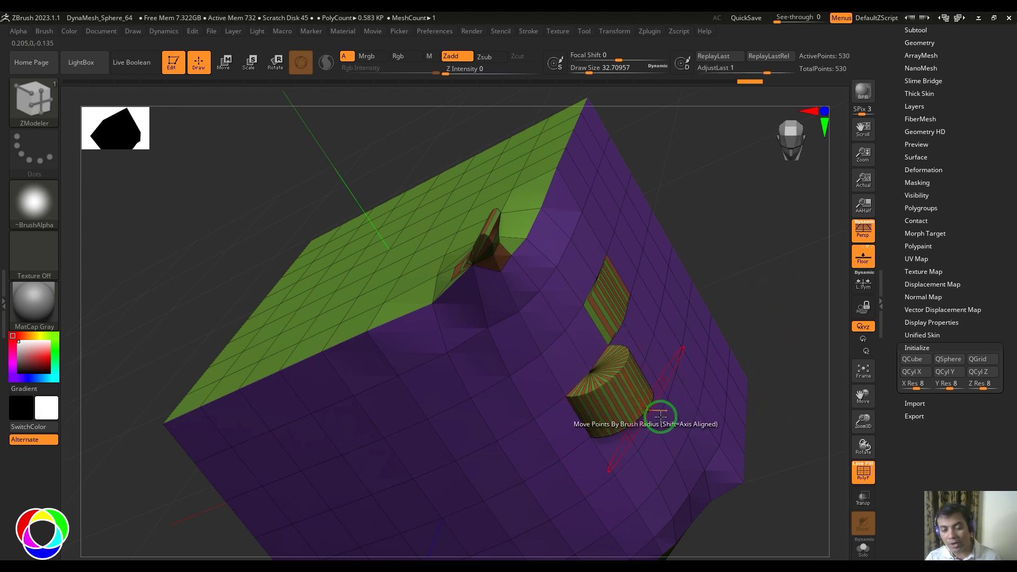
pyautogui.moveTo(656, 208); pyautogui.dragTo(611, 208)
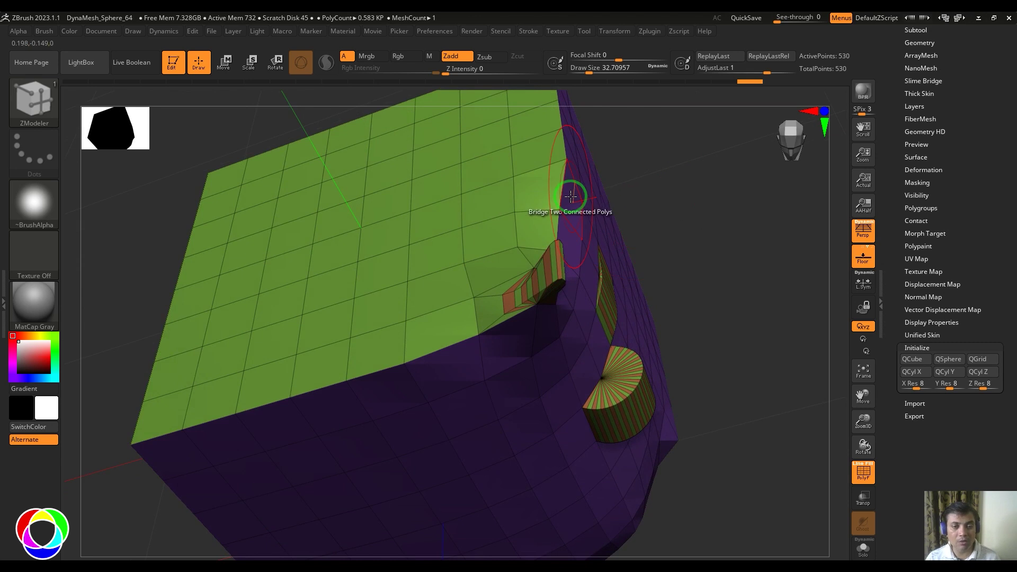
pyautogui.moveTo(752, 254); pyautogui.dragTo(669, 337)
pyautogui.moveTo(752, 294)
pyautogui.mouseDown()
pyautogui.moveTo(793, 273)
pyautogui.moveTo(769, 304)
pyautogui.mouseUp()
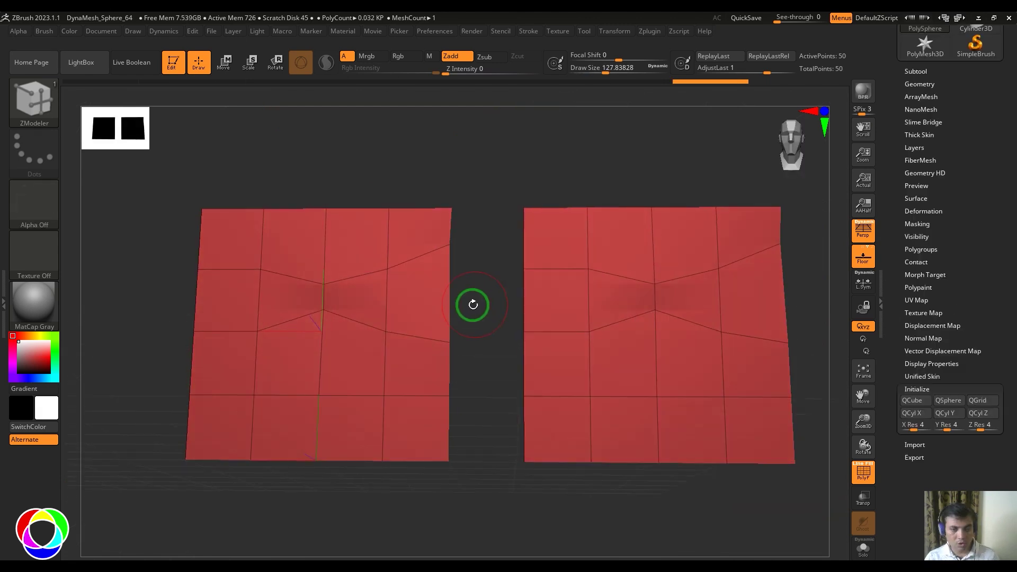
# Bridge two connected polygons on the left plane with Bezier Curve, Align To Normal, and Variable Width.
pyautogui.moveTo(472, 304)
pyautogui.mouseDown()
pyautogui.moveTo(476, 291)
pyautogui.moveTo(477, 304)
pyautogui.mouseUp()
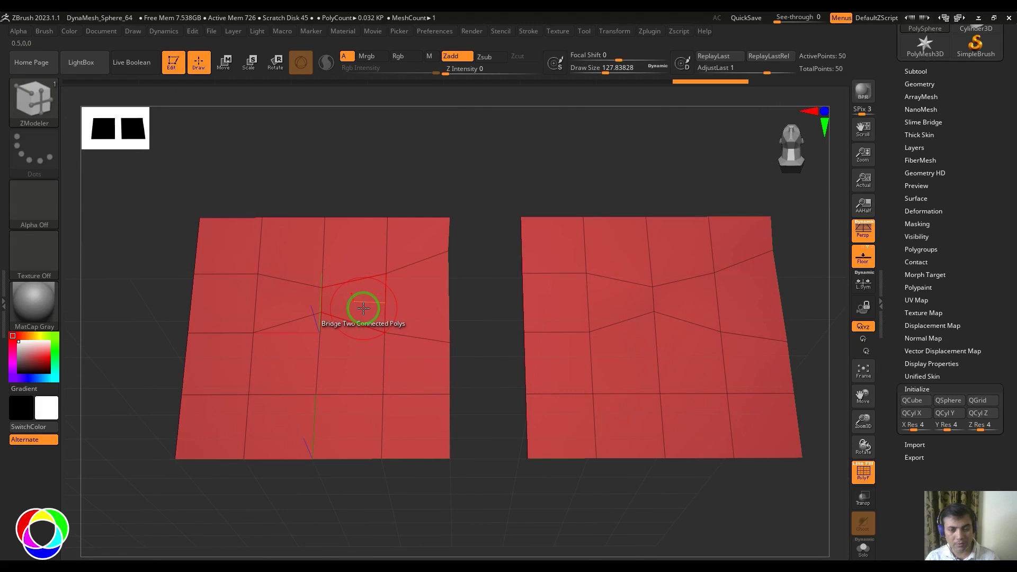
pyautogui.press('space')
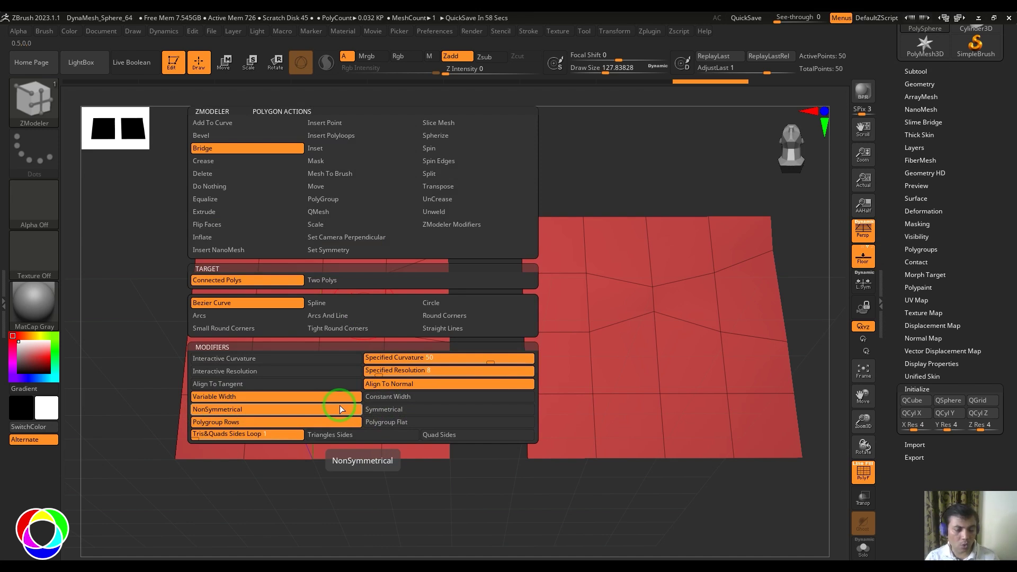
pyautogui.click(363, 300)
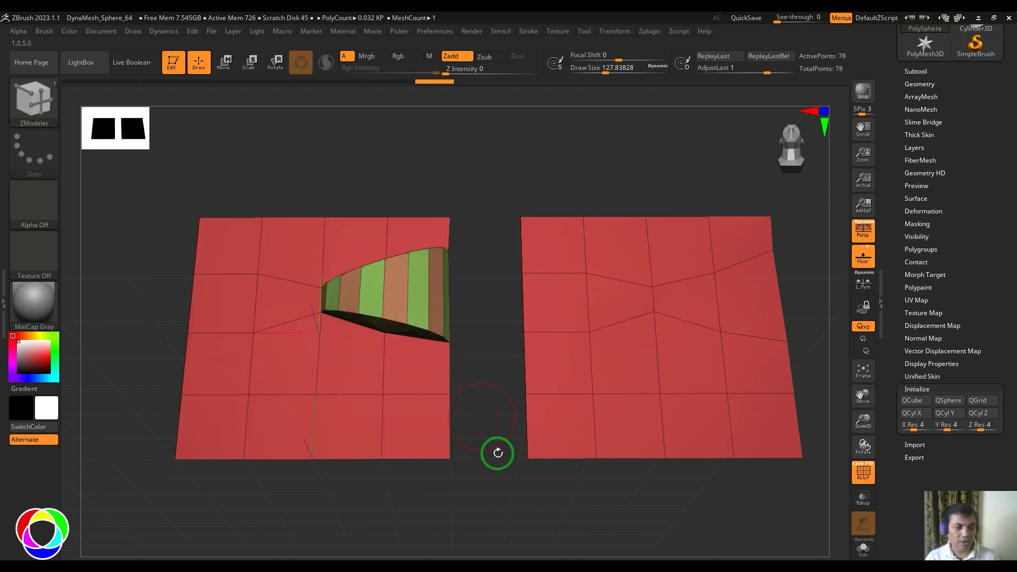
pyautogui.moveTo(498, 454); pyautogui.dragTo(464, 440)
# Set the bridge modifier to Constant Width and bridge the matching connected polygons on the right plane for comparison.
pyautogui.press('space')
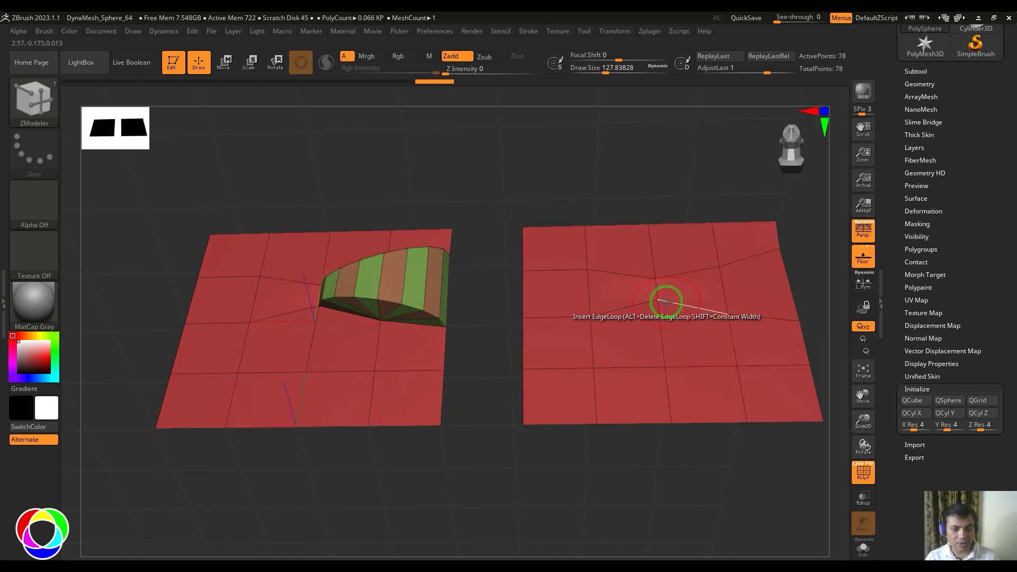
pyautogui.press('space')
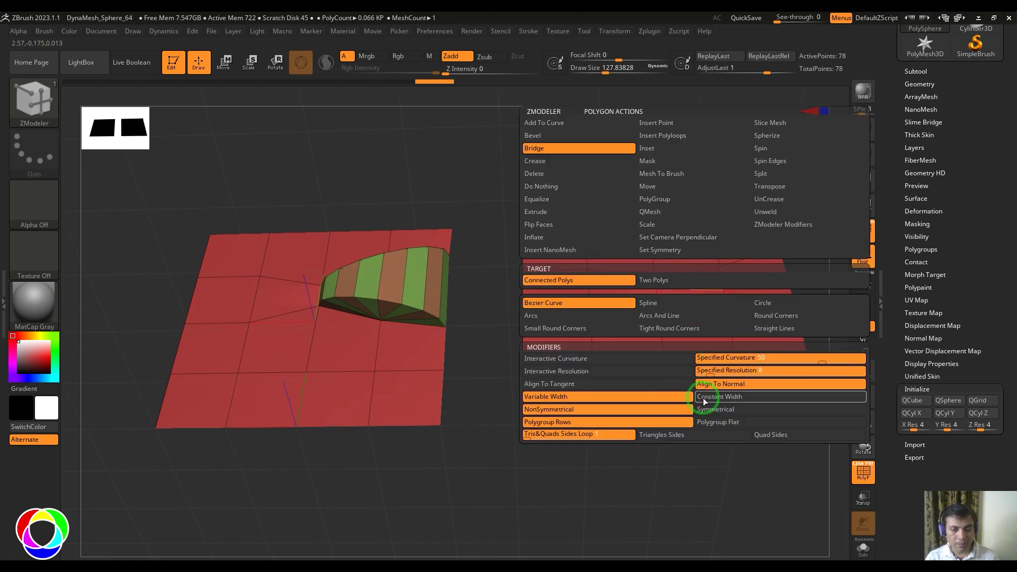
pyautogui.click(703, 401)
pyautogui.click(702, 289)
pyautogui.moveTo(610, 482); pyautogui.dragTo(612, 465)
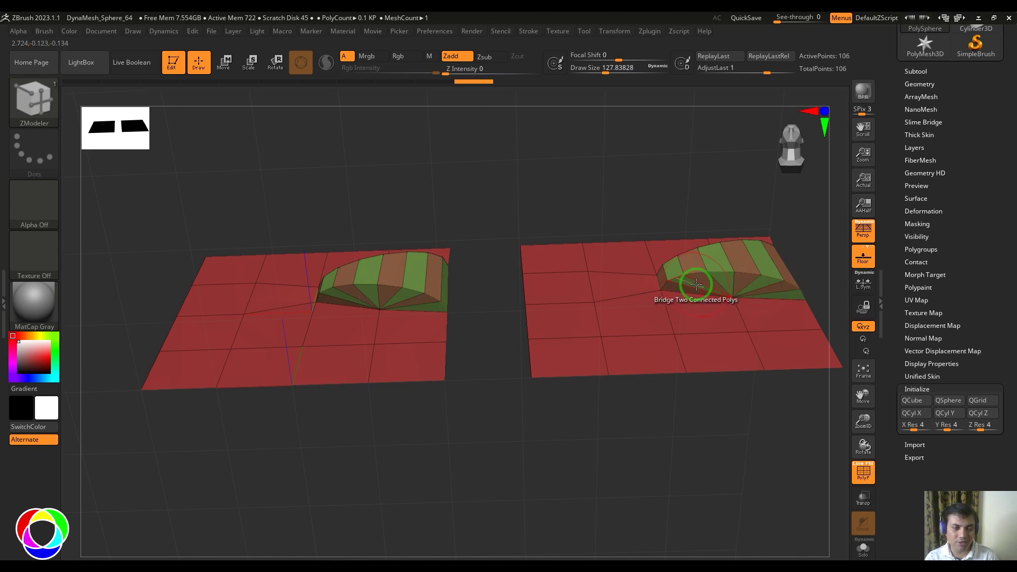
pyautogui.moveTo(463, 329); pyautogui.dragTo(501, 424)
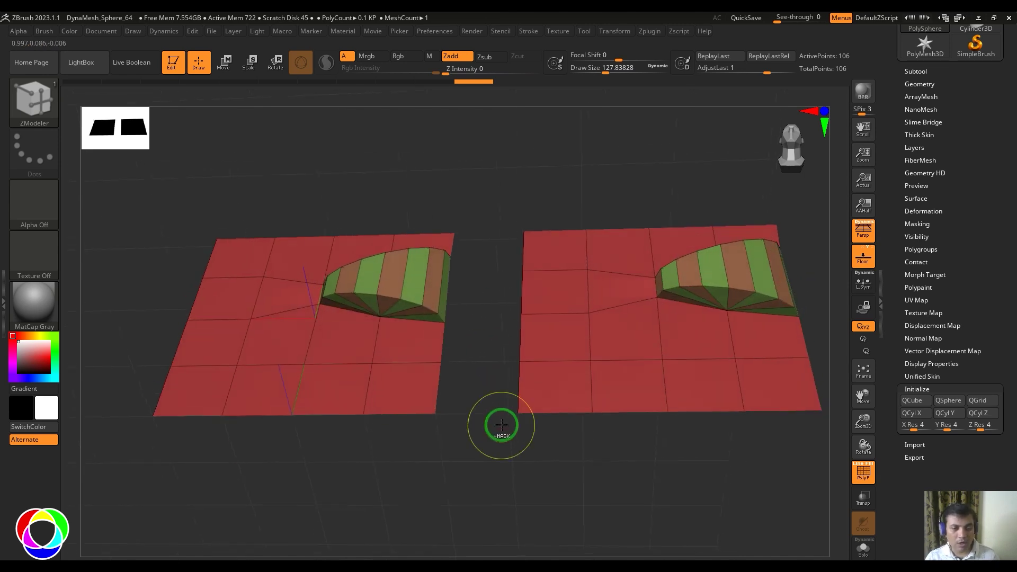
# Undo the bridges on both planes, restore Variable Width, and try the bridge on the left plane again before undoing it.
pyautogui.hotkey('ctrl', 'z')
pyautogui.hotkey('ctrl', 'z')
pyautogui.press('space')
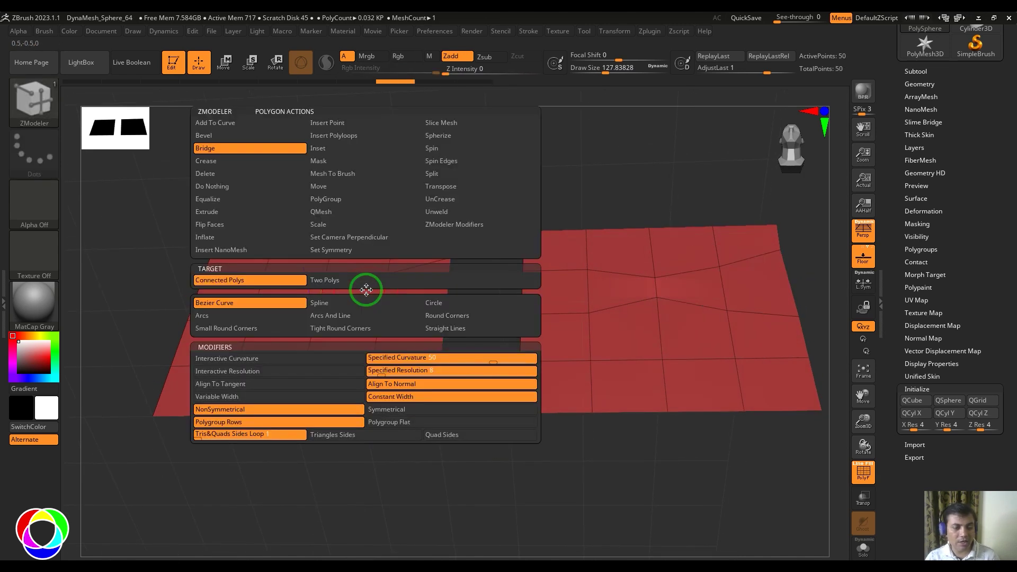
pyautogui.click(307, 396)
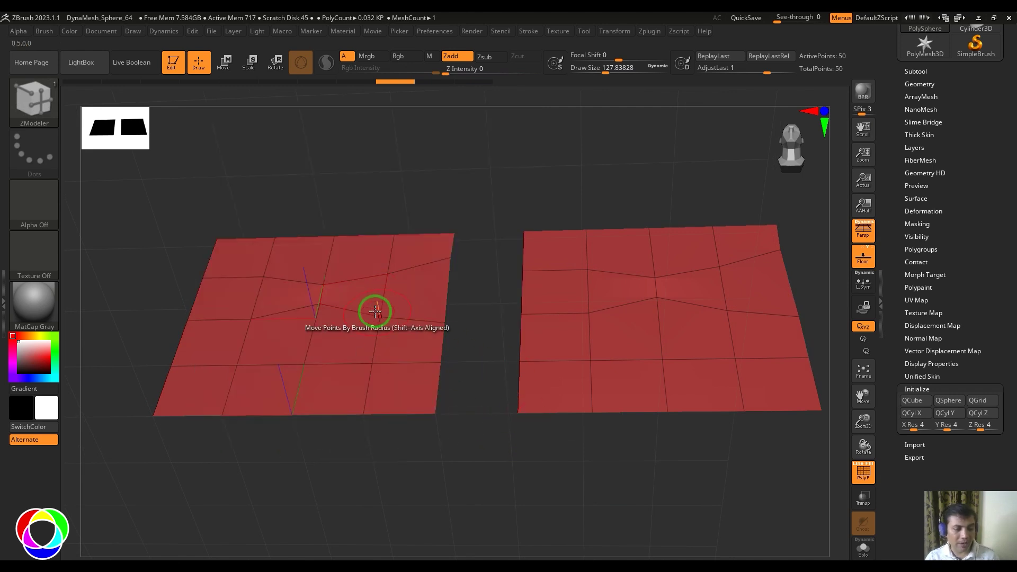
pyautogui.click(366, 301)
pyautogui.moveTo(405, 441); pyautogui.dragTo(487, 516)
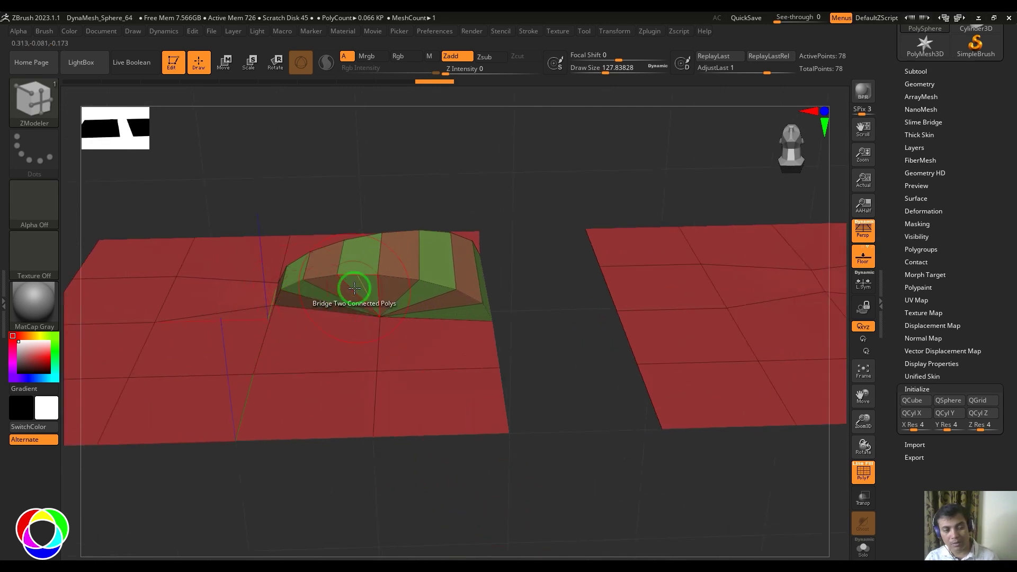
pyautogui.hotkey('ctrl', 'z')
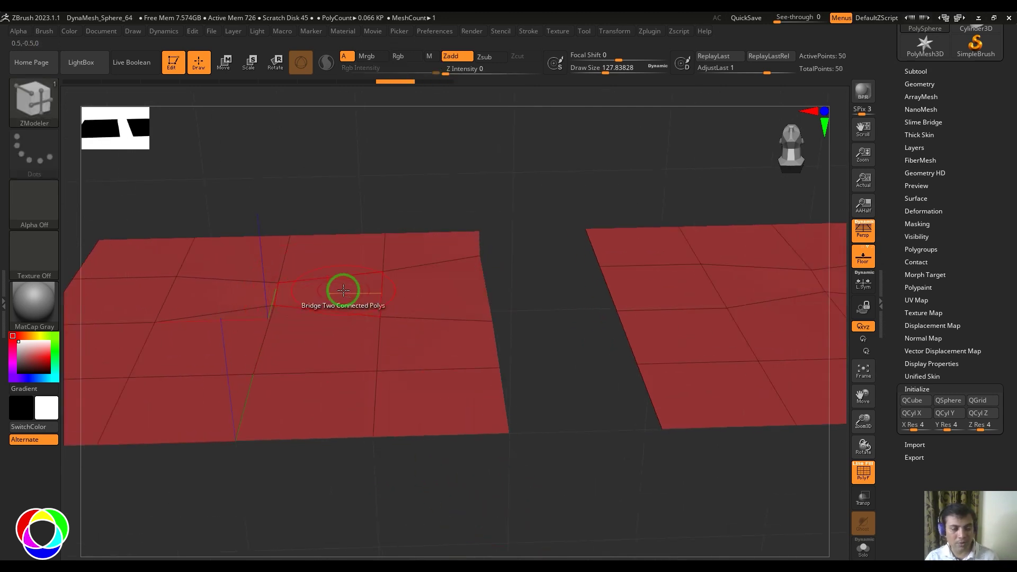
# Set the bridge modifier to Polygroup Flat, try it on two connected polygons of the left plane, and undo the bridge.
pyautogui.press('space')
pyautogui.click(364, 422)
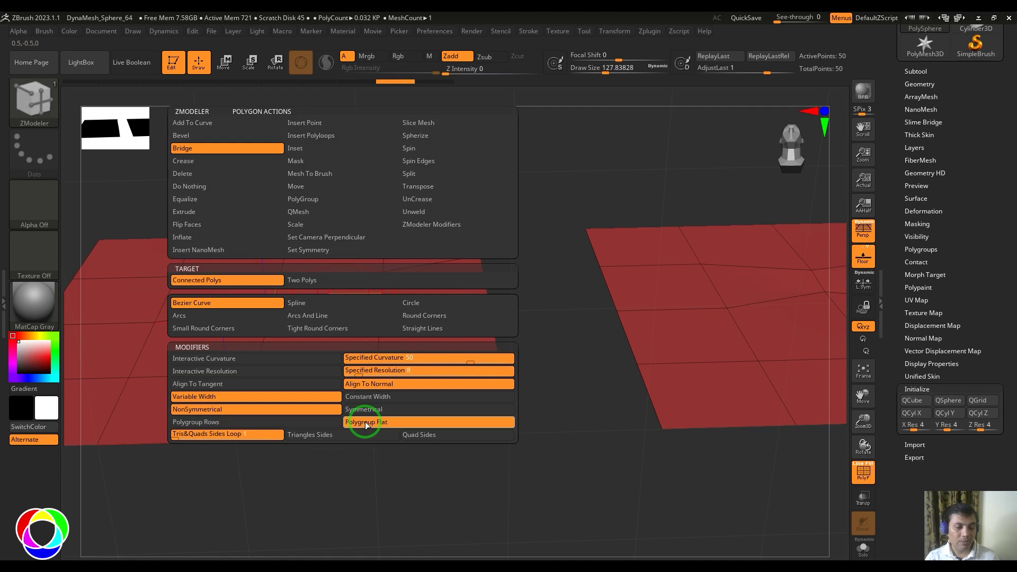
pyautogui.moveTo(347, 300); pyautogui.dragTo(351, 296)
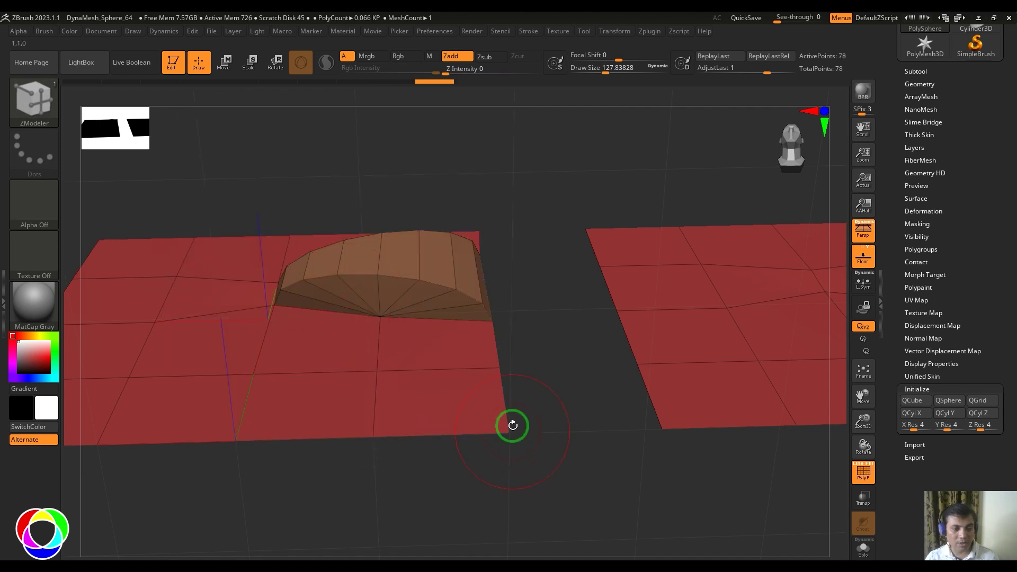
pyautogui.hotkey('ctrl', 'z')
# Set the bridge modifiers to Polygroup Rows and Triangles Sides, try the bridge on the left plane, and undo it.
pyautogui.press('space')
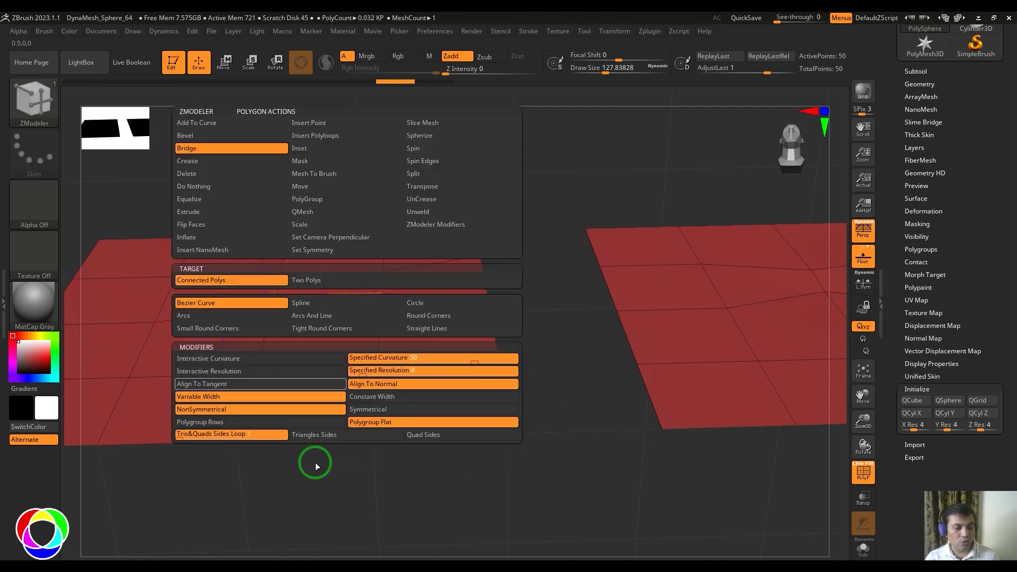
pyautogui.click(310, 422)
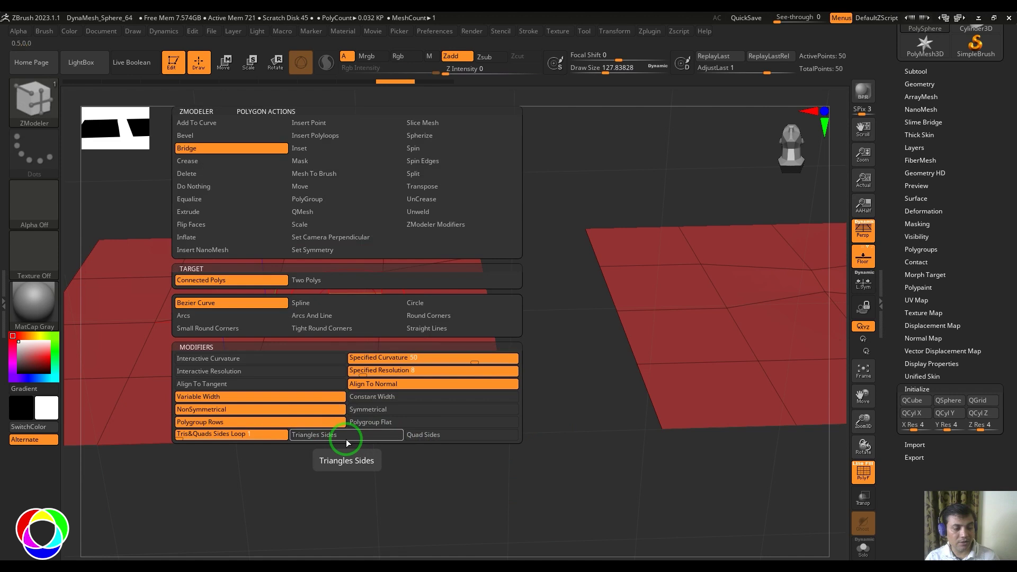
pyautogui.click(348, 435)
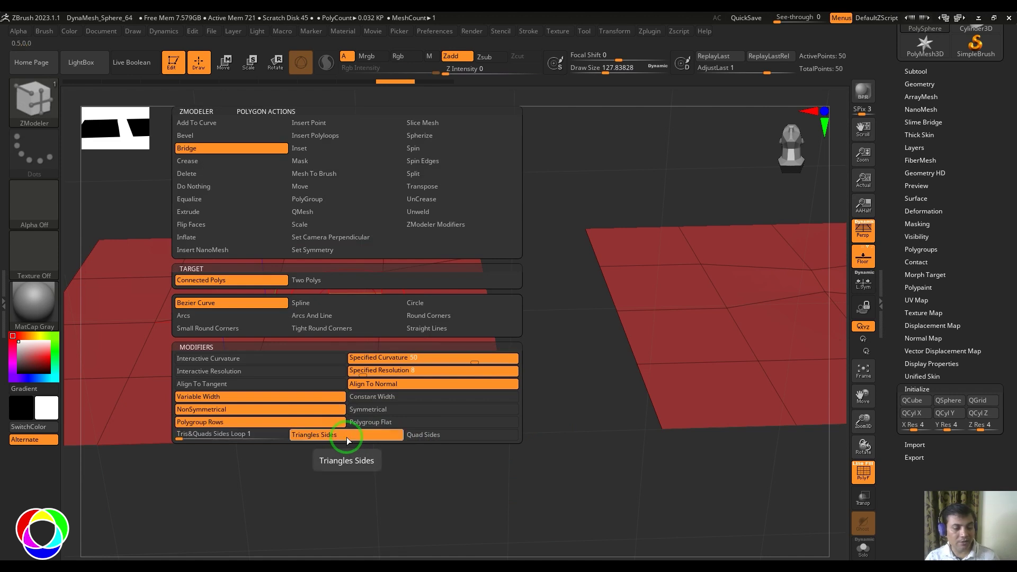
pyautogui.click(354, 291)
pyautogui.hotkey('ctrl', 'z')
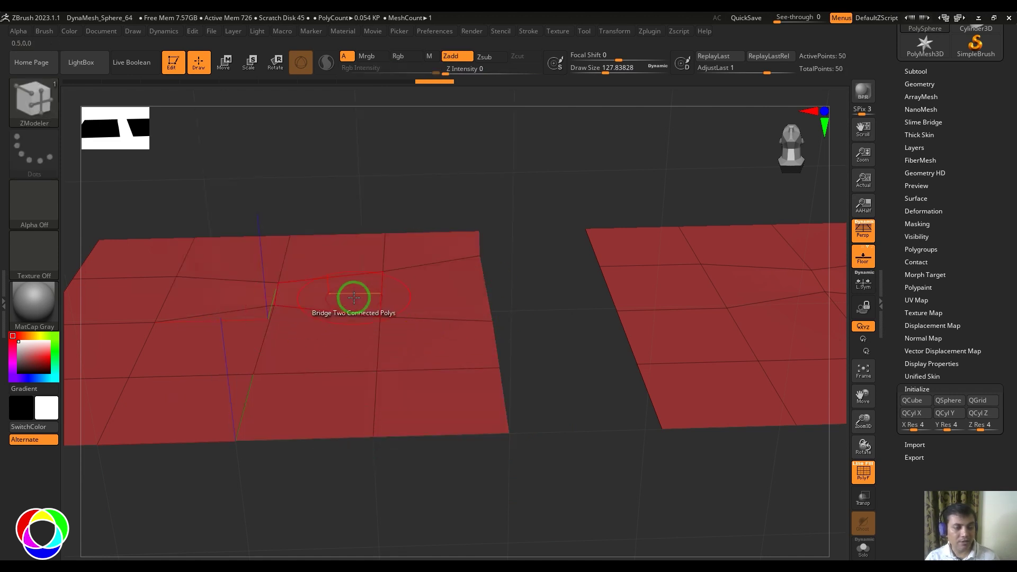
# Set the bridge modifier to Quad Sides, bridge two connected polygons on the left plane, inspect its side topology, and undo it.
pyautogui.press('space')
pyautogui.click(427, 434)
pyautogui.click(355, 301)
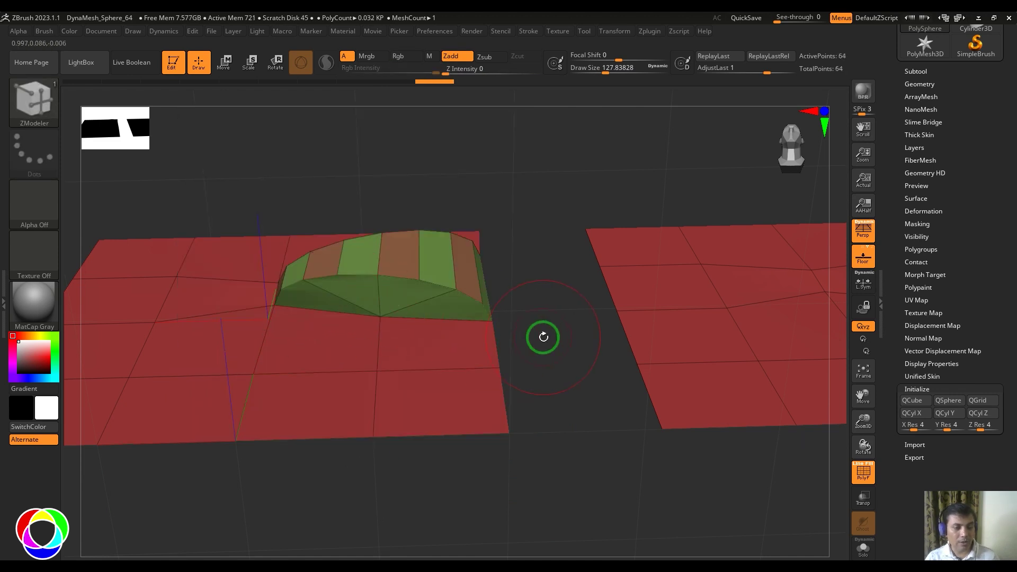
pyautogui.moveTo(543, 337); pyautogui.dragTo(556, 310)
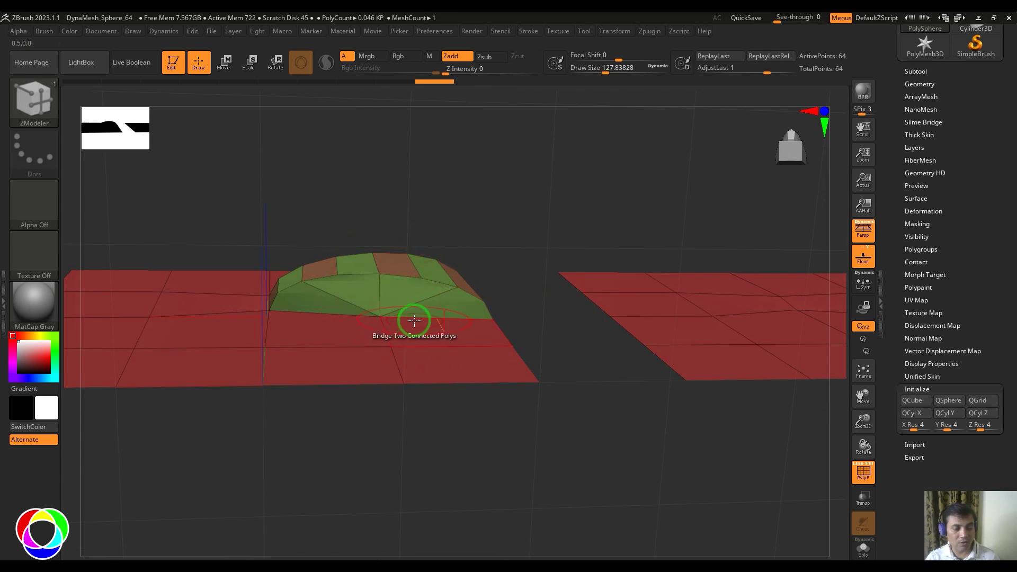
pyautogui.moveTo(415, 319); pyautogui.dragTo(313, 291)
# Bridge two connected polygons on the left plane and the matching pair on the right plane, redoing the right bridge in the same direction.
pyautogui.press('space')
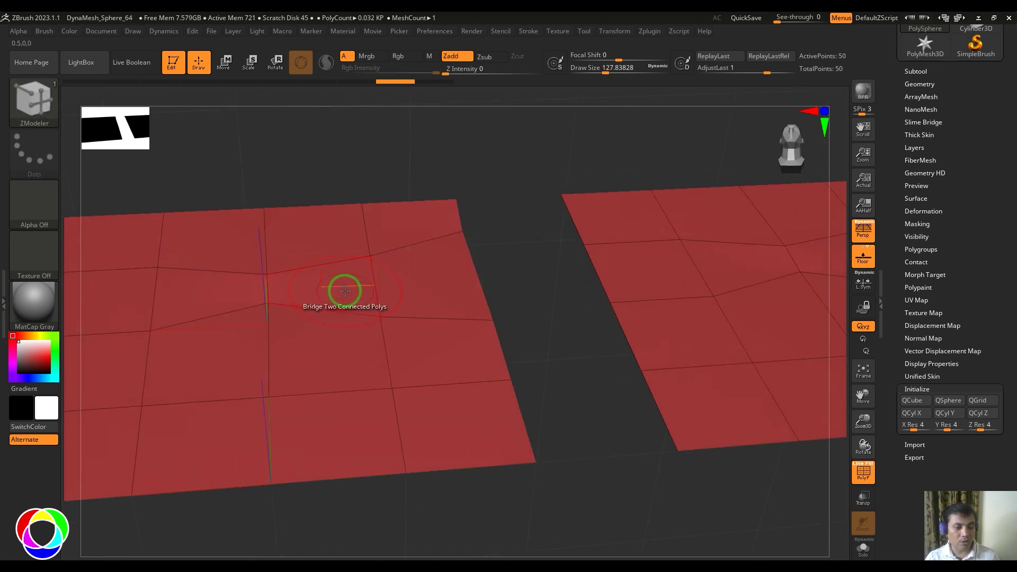
pyautogui.click(346, 291)
pyautogui.keyDown('alt'); pyautogui.moveTo(592, 488); pyautogui.dragTo(502, 475); pyautogui.keyUp('alt')
pyautogui.click(646, 295)
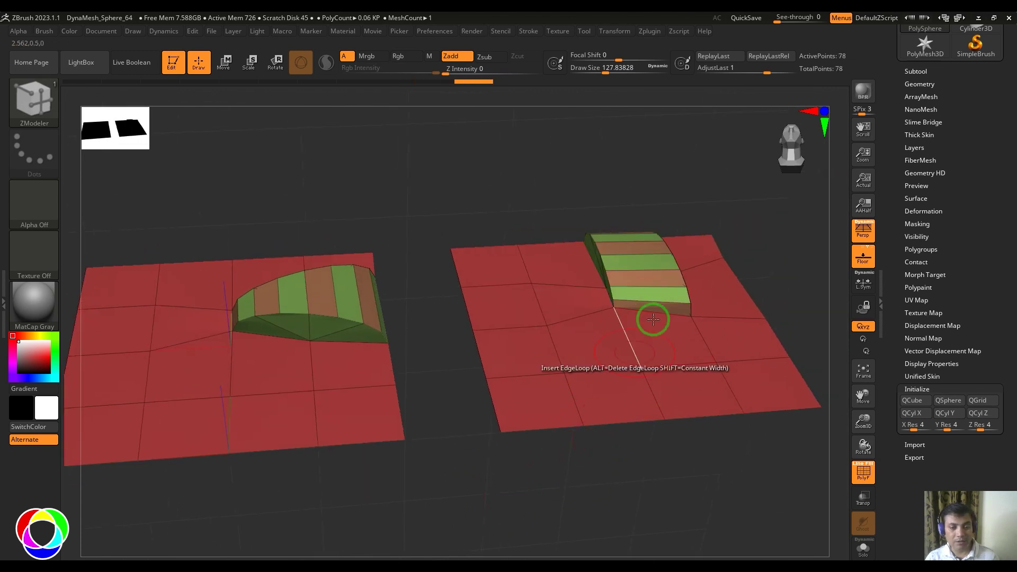
pyautogui.hotkey('ctrl', 'z')
pyautogui.click(653, 295)
pyautogui.moveTo(584, 480)
pyautogui.mouseDown()
pyautogui.moveTo(559, 479)
pyautogui.moveTo(678, 465)
pyautogui.mouseUp()
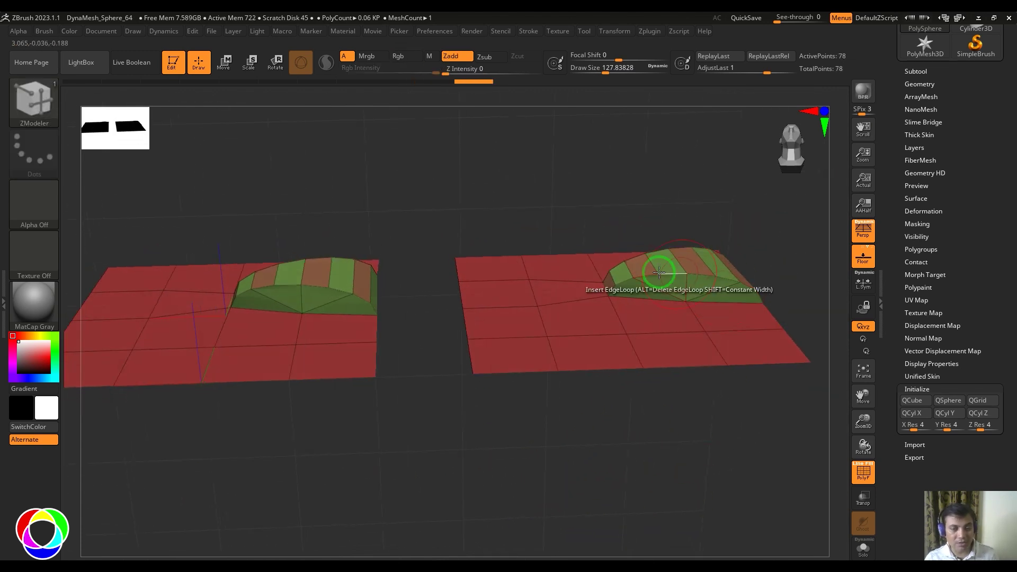
# Undo the bridges on both planes.
pyautogui.moveTo(396, 499); pyautogui.dragTo(404, 504)
pyautogui.hotkey('ctrl', 'z')
pyautogui.hotkey('ctrl', 'z')
# Bridge two connected polygons near the middle of the left plane and two near the right plane's outer edge, and compare their shapes.
pyautogui.press('space')
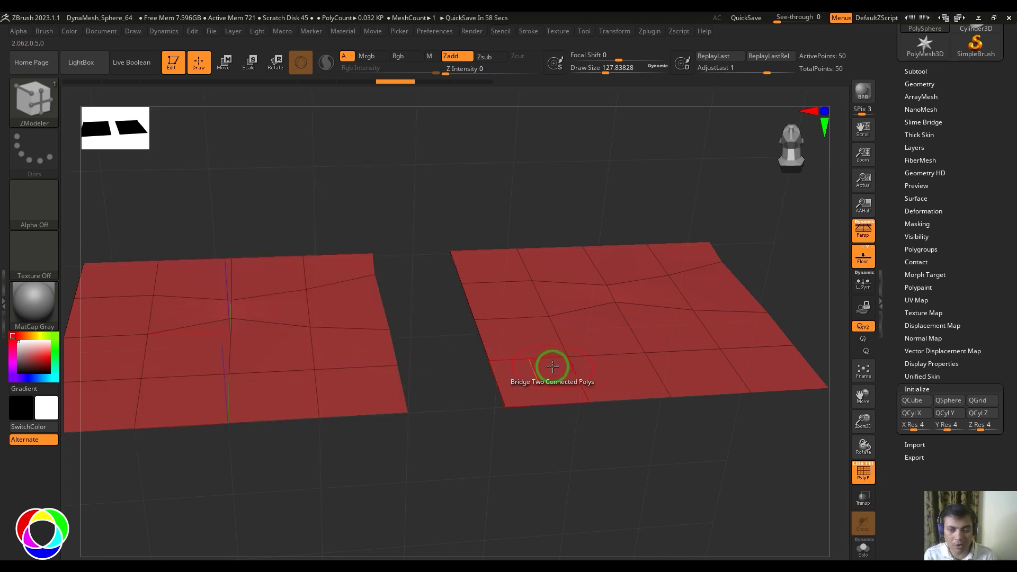
pyautogui.moveTo(581, 478); pyautogui.dragTo(586, 478)
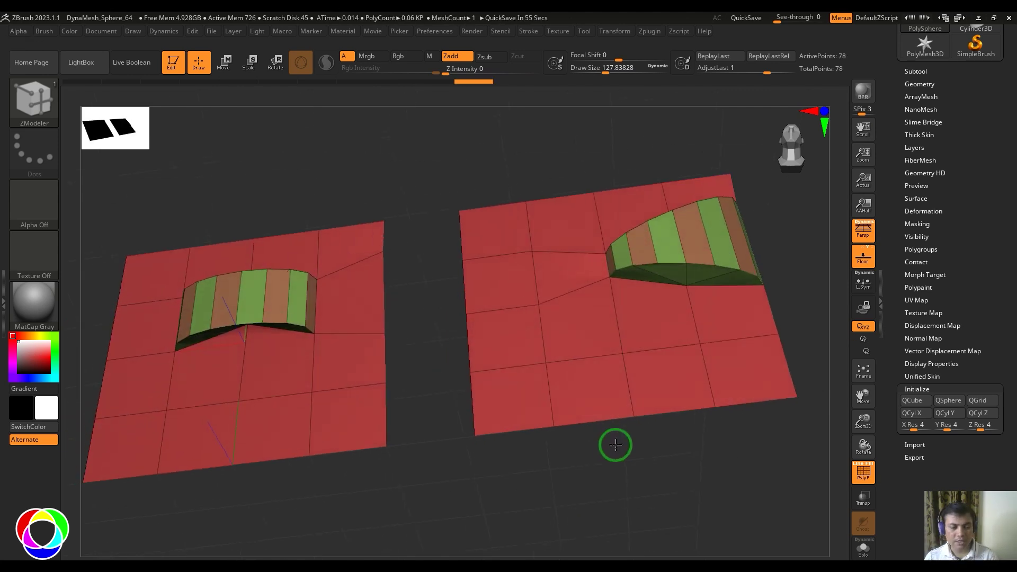
pyautogui.moveTo(613, 443); pyautogui.dragTo(723, 416)
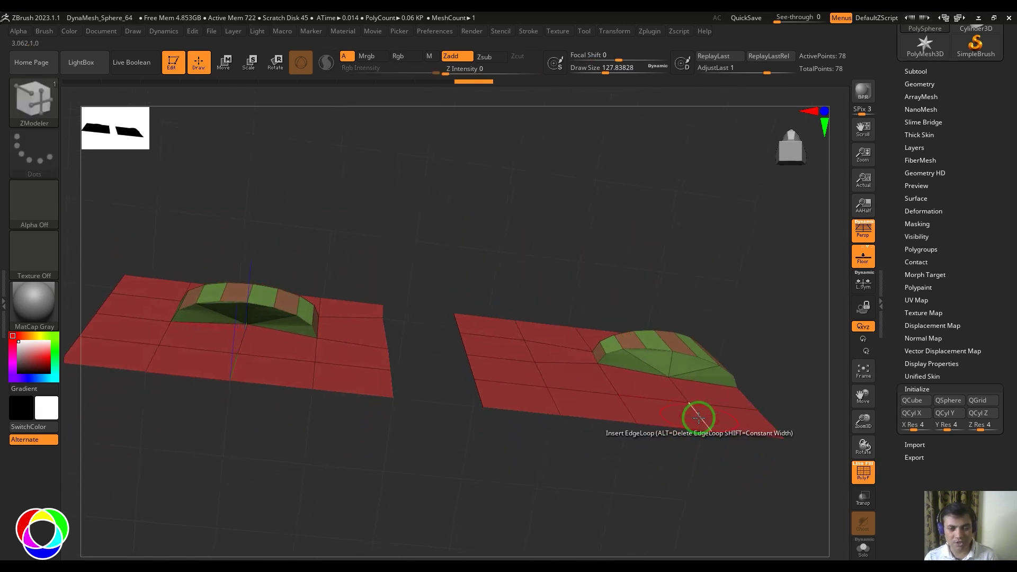